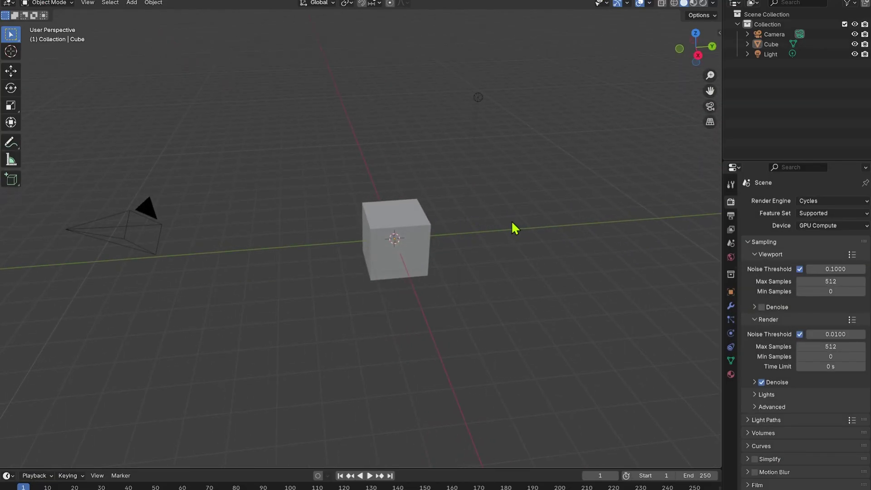
# Turn on auto keying in the timeline and open its options
pyautogui.click(317, 476)
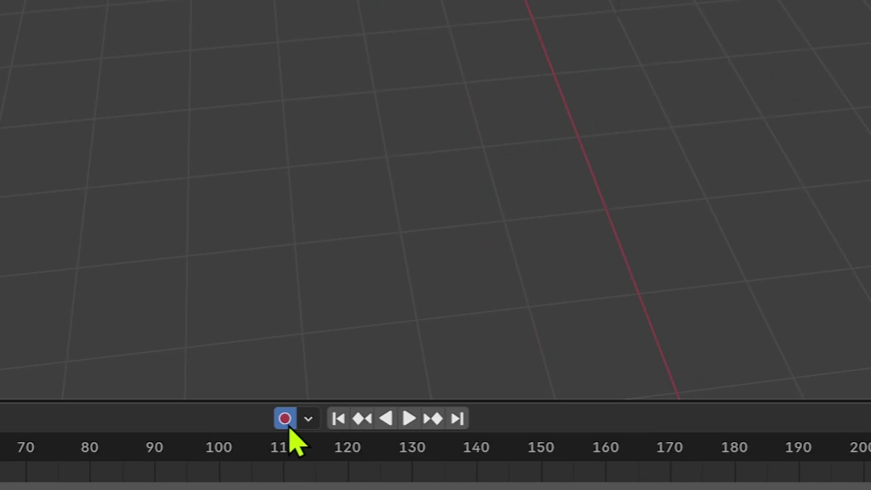
pyautogui.click(308, 420)
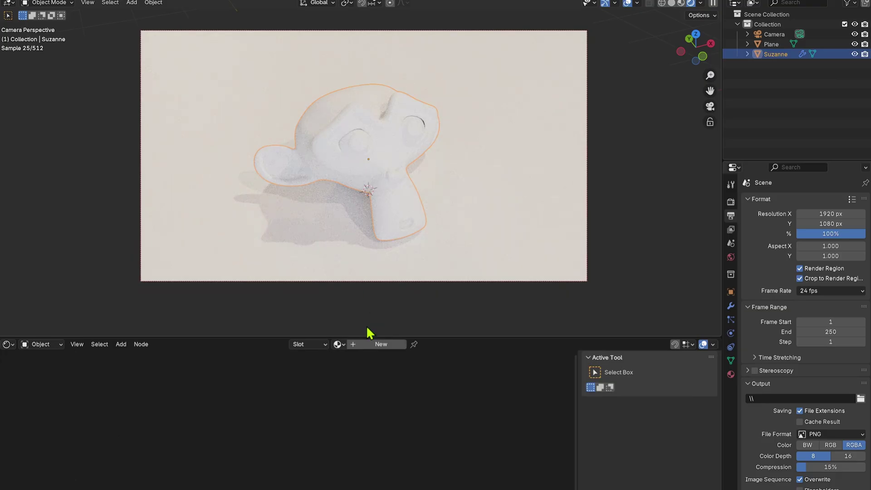
# Create a new material for Suzanne and set its Principled BSDF to metallic 1 and roughness 0
pyautogui.click(386, 345)
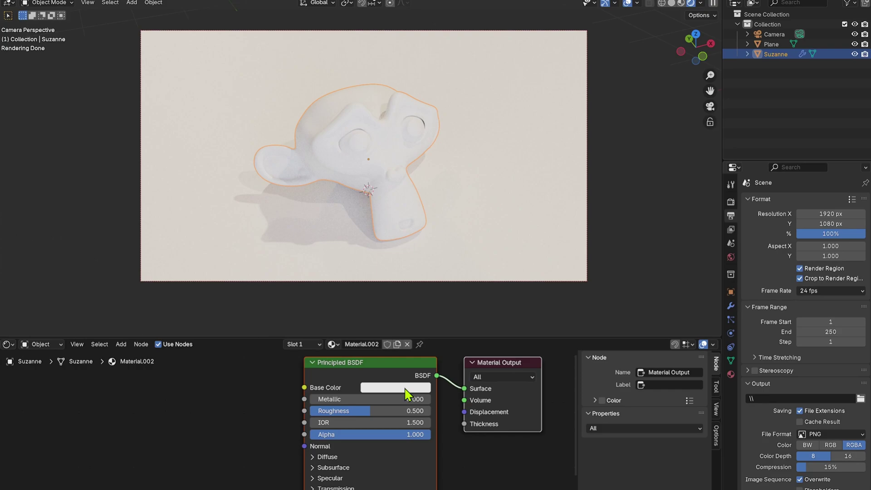
pyautogui.click(407, 399)
pyautogui.write('1')
pyautogui.press('Return')
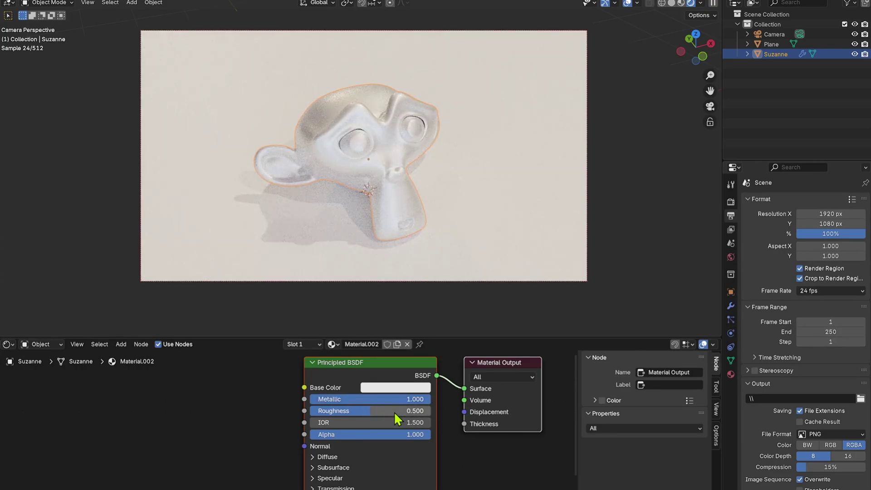
pyautogui.click(396, 411)
pyautogui.write('0')
pyautogui.press('Return')
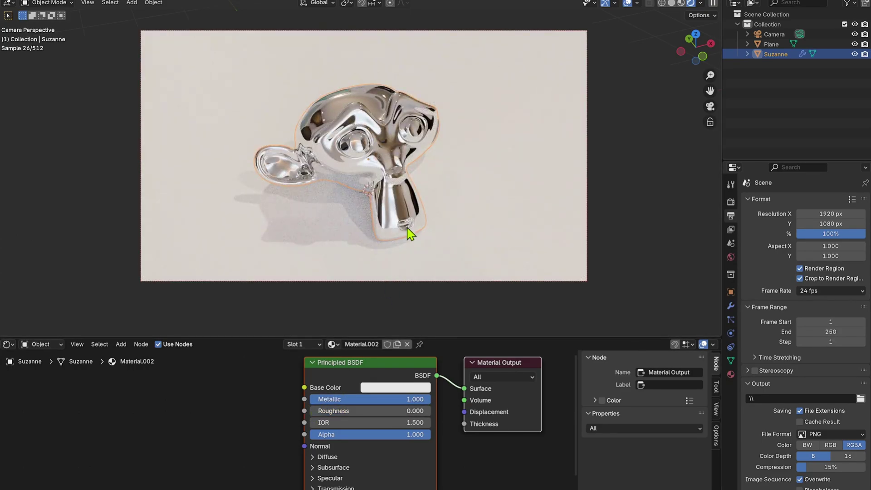
# Move the Principled BSDF node aside and add a Metallic BSDF node between it and the Material Output
pyautogui.moveTo(355, 373); pyautogui.dragTo(140, 379)
pyautogui.click(375, 381)
pyautogui.moveTo(391, 415); pyautogui.dragTo(360, 376, button='middle')
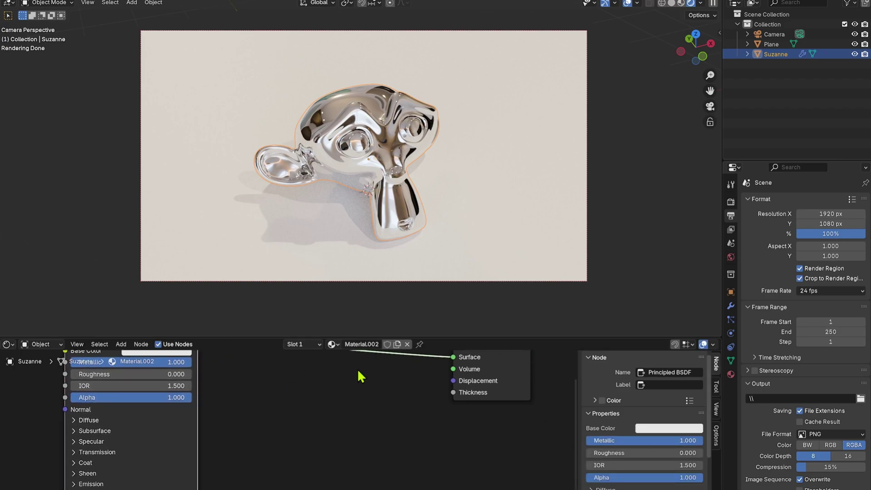
pyautogui.hotkey('shift', 'a')
pyautogui.write('metal')
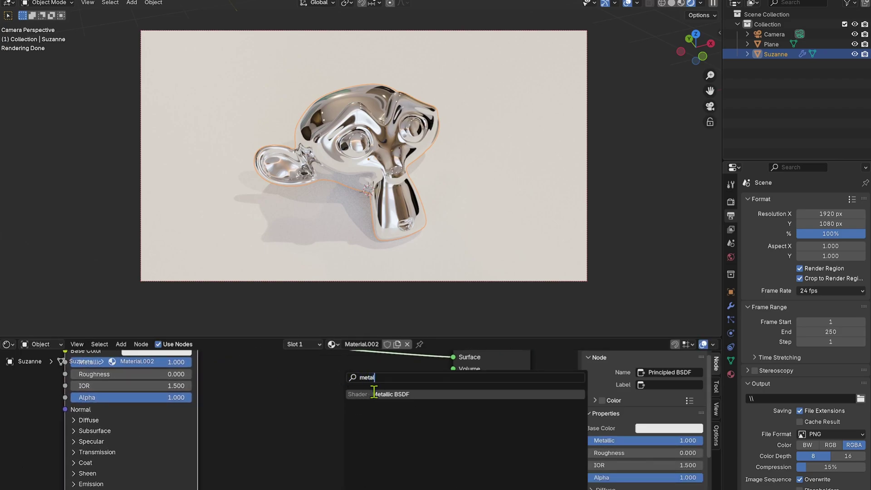
pyautogui.click(374, 393)
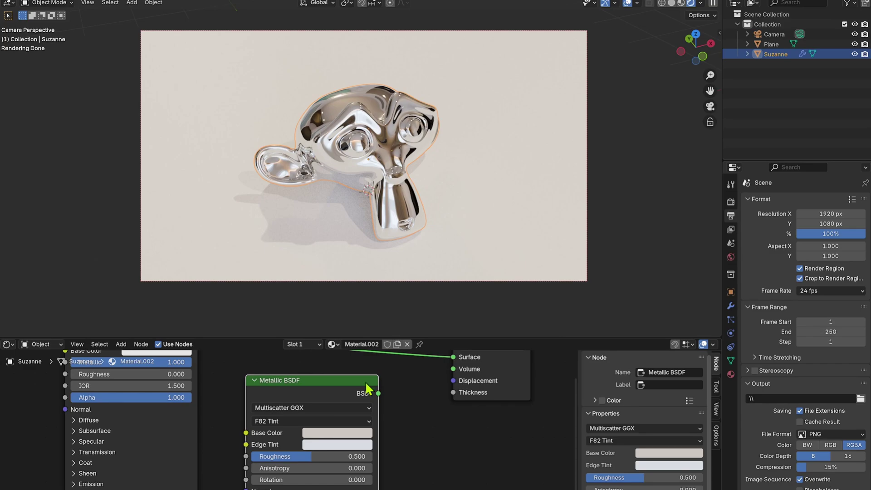
pyautogui.click(396, 382)
pyautogui.moveTo(396, 382); pyautogui.dragTo(326, 415, button='middle')
pyautogui.moveTo(321, 403); pyautogui.dragTo(314, 402)
# Set the Metallic BSDF's base color to pure white and its roughness to 0
pyautogui.click(272, 442)
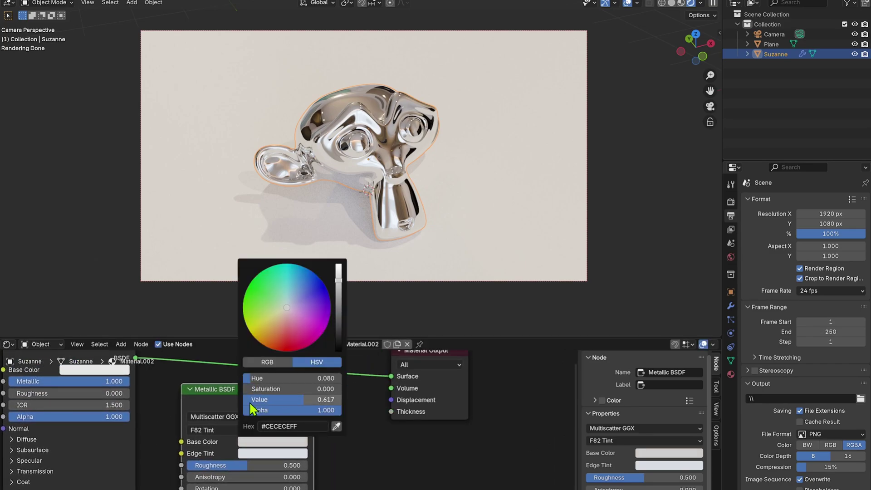
pyautogui.moveTo(233, 470); pyautogui.dragTo(286, 416, button='middle')
pyautogui.moveTo(286, 416); pyautogui.dragTo(240, 416)
pyautogui.moveTo(241, 417); pyautogui.dragTo(310, 469, button='middle')
pyautogui.click(389, 441)
pyautogui.moveTo(424, 397); pyautogui.dragTo(464, 399)
# Set the Principled BSDF's base color to pure white and connect the Metallic BSDF to the Material Output's Surface
pyautogui.moveTo(318, 363); pyautogui.dragTo(328, 375, button='middle')
pyautogui.click(248, 380)
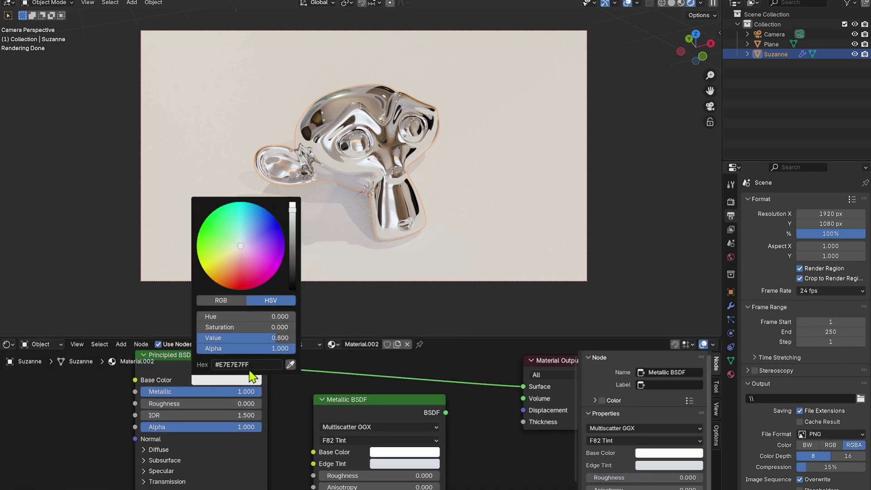
pyautogui.moveTo(254, 337); pyautogui.dragTo(299, 337)
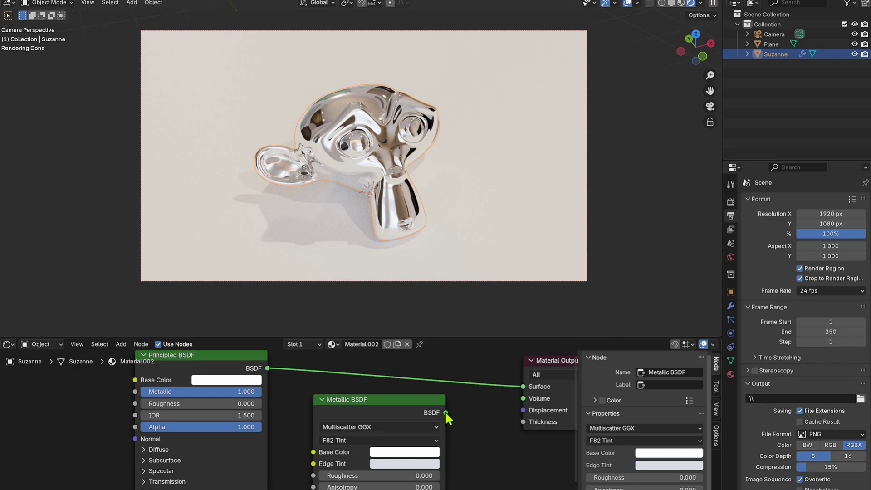
pyautogui.moveTo(446, 414); pyautogui.dragTo(528, 391)
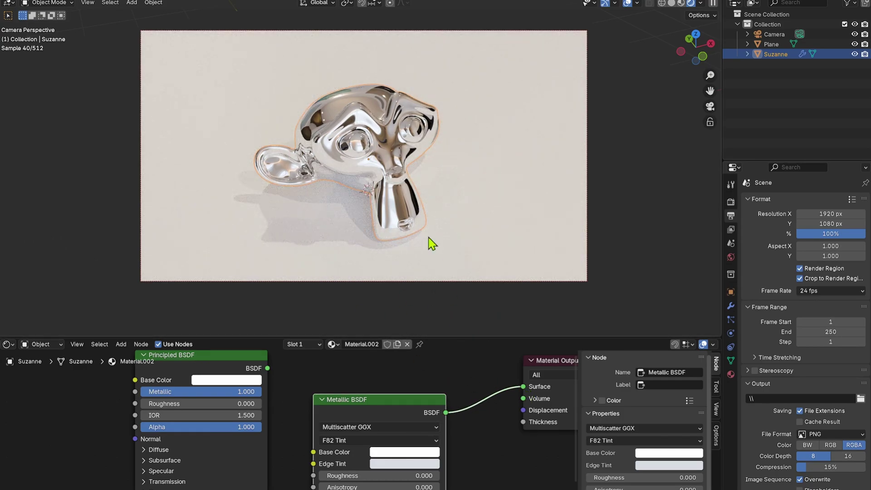
pyautogui.scroll(3, 441, 193)
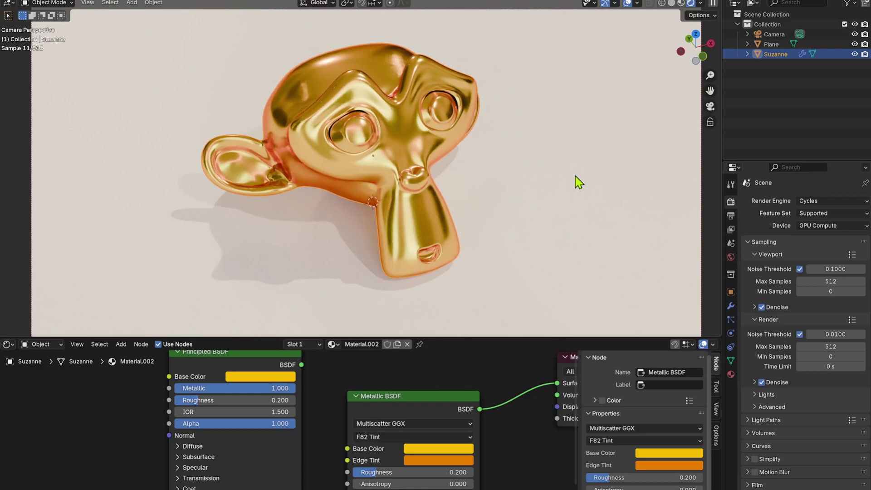
# Compare the gold Principled BSDF and Metallic BSDF on Suzanne by switching which one feeds the Material Output
pyautogui.click(550, 222)
pyautogui.click(404, 209)
pyautogui.keyDown('ctrl'); pyautogui.keyDown('shift'); pyautogui.click(233, 362); pyautogui.keyUp('shift'); pyautogui.keyUp('ctrl')
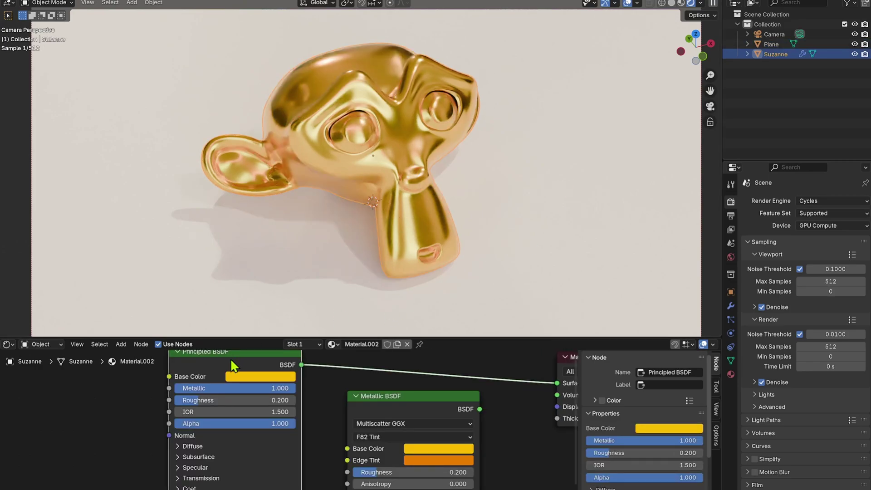
pyautogui.keyDown('ctrl'); pyautogui.keyDown('shift'); pyautogui.click(411, 410); pyautogui.keyUp('shift'); pyautogui.keyUp('ctrl')
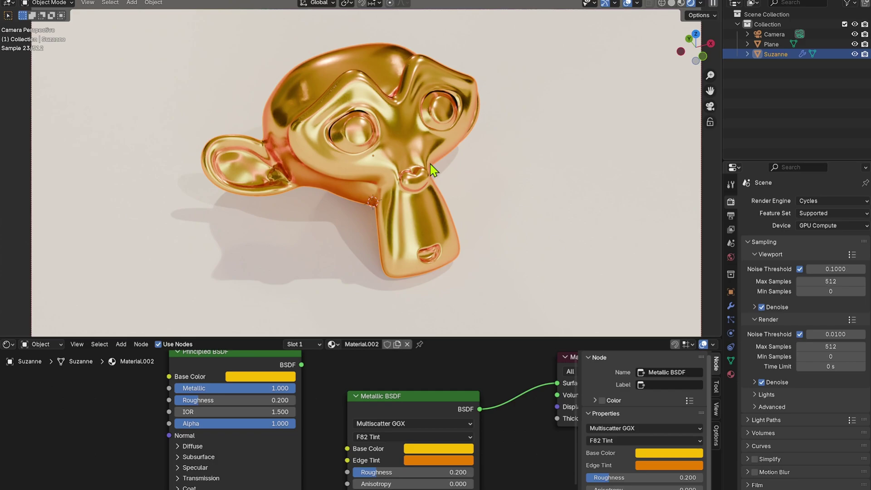
pyautogui.moveTo(434, 170); pyautogui.dragTo(412, 168, button='middle')
pyautogui.scroll(-2, 349, 373)
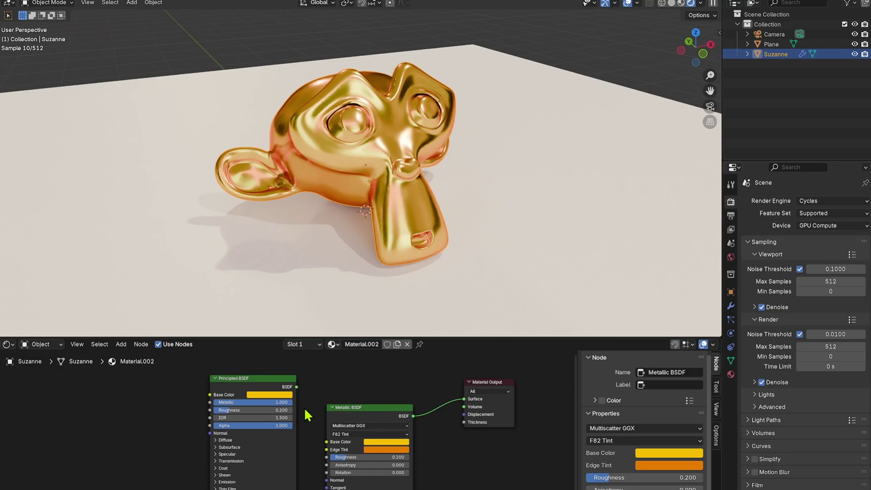
# Add Fresnel and Mix Color nodes that blend yellow and orange into the Principled BSDF's base color
pyautogui.hotkey('shift', 'a')
pyautogui.click(218, 379)
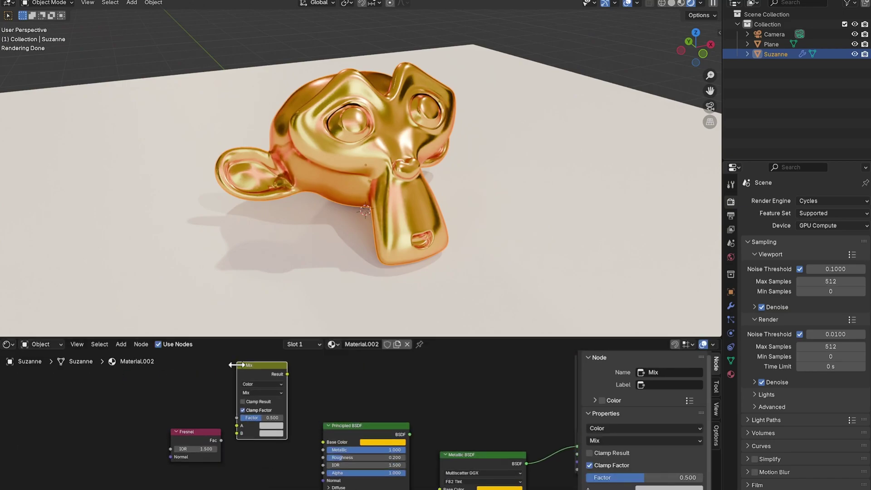
pyautogui.moveTo(196, 432); pyautogui.dragTo(170, 413)
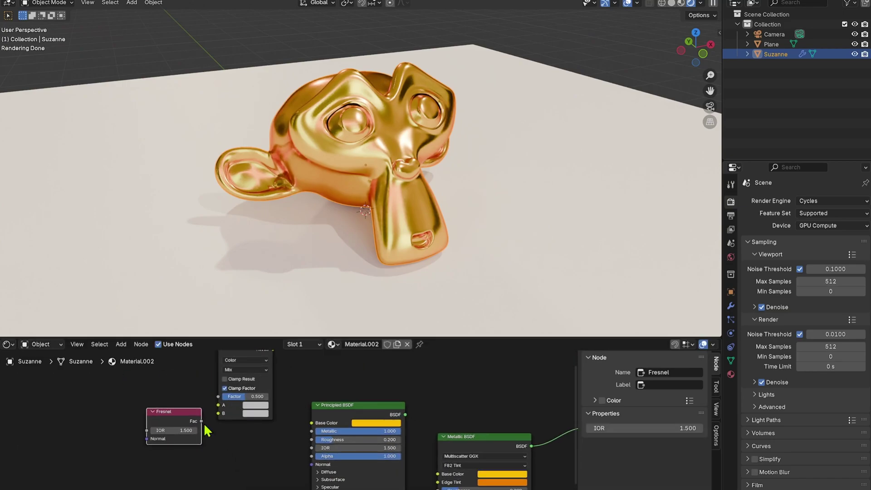
pyautogui.moveTo(325, 420); pyautogui.dragTo(336, 369, button='middle')
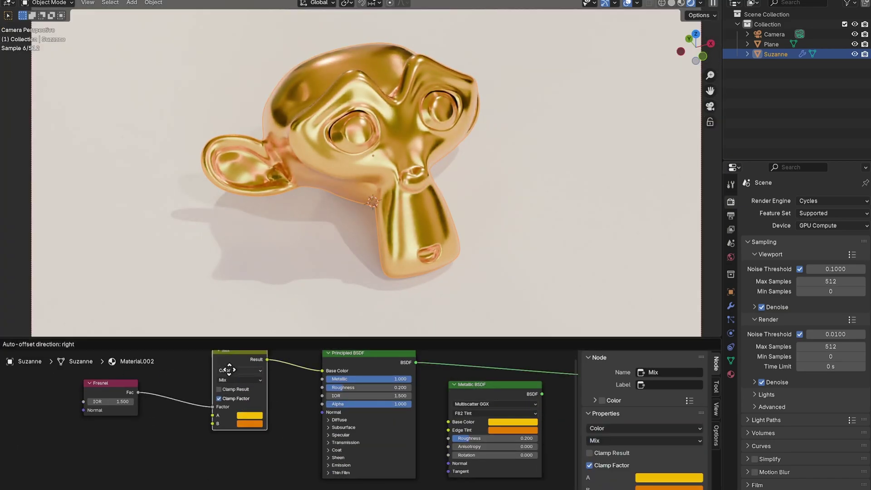
# Insert a Color Ramp between the Fresnel and Mix nodes and move its black stop to 0.103
pyautogui.hotkey('shift', 'a')
pyautogui.write('col')
pyautogui.press('Return')
pyautogui.click(260, 386)
pyautogui.moveTo(263, 393); pyautogui.dragTo(93, 411)
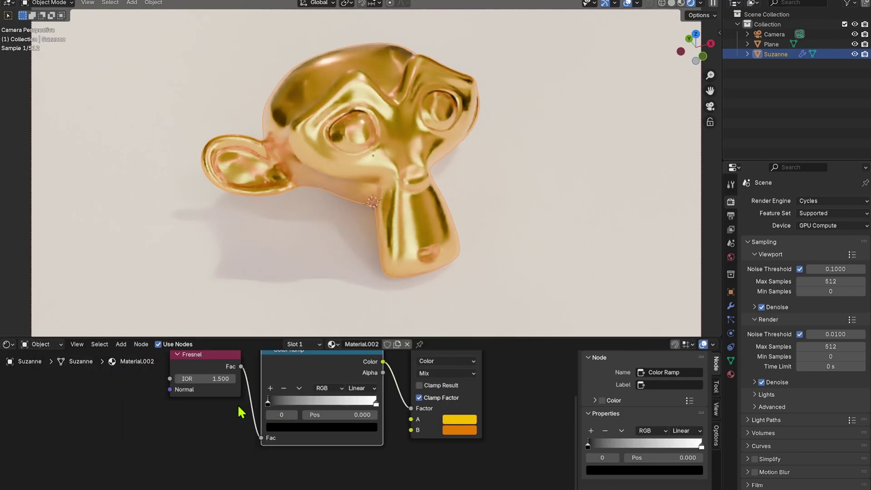
pyautogui.moveTo(267, 431); pyautogui.dragTo(278, 431)
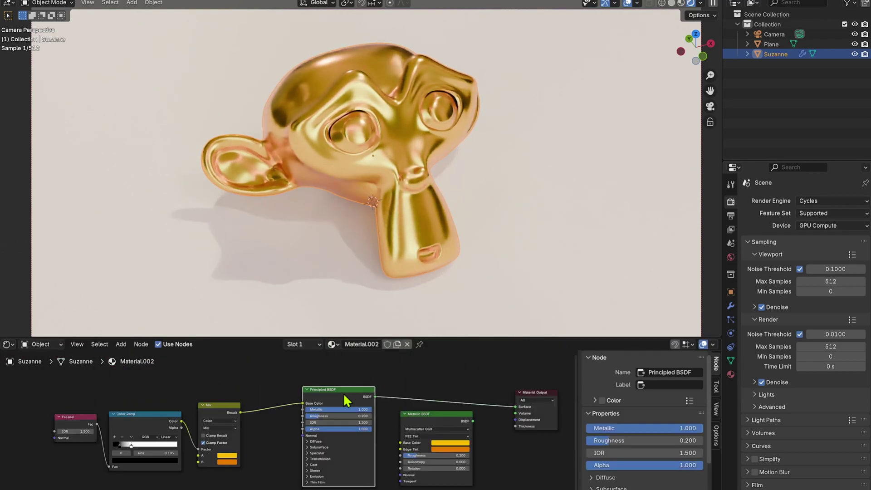
# Preview the Metallic BSDF on the output, then return to the Fresnel-driven Principled BSDF to compare their edge tints
pyautogui.keyDown('ctrl'); pyautogui.keyDown('shift'); pyautogui.click(435, 414); pyautogui.keyUp('shift'); pyautogui.keyUp('ctrl')
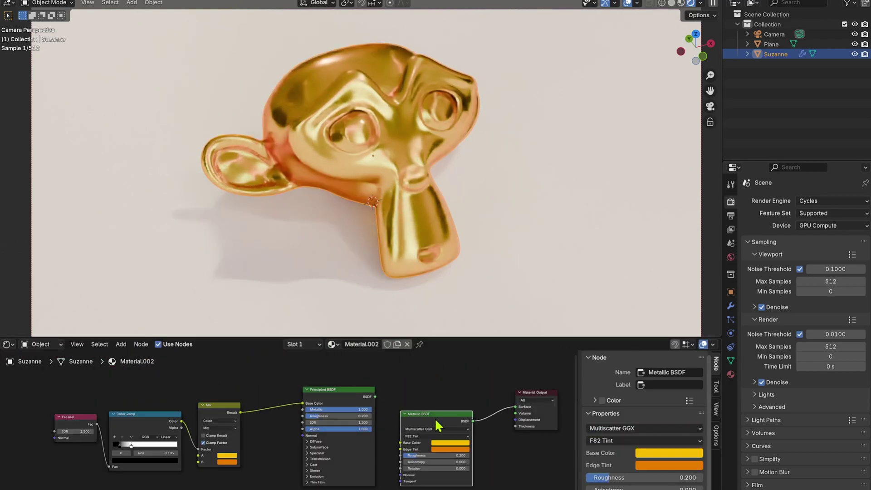
pyautogui.keyDown('ctrl'); pyautogui.keyDown('shift'); pyautogui.click(365, 398); pyautogui.keyUp('shift'); pyautogui.keyUp('ctrl')
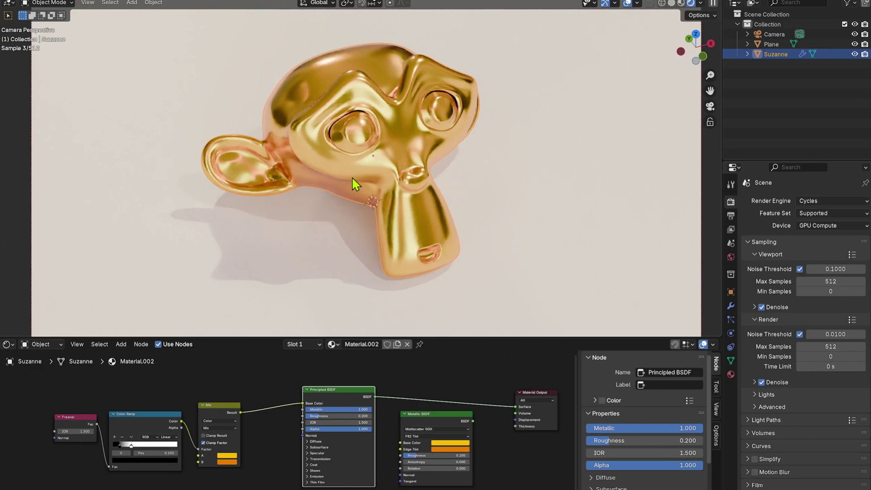
# Move the Color Ramp's white stop to 0.248 and reconnect the Metallic BSDF to the Material Output
pyautogui.scroll(2, 313, 400)
pyautogui.moveTo(346, 459); pyautogui.dragTo(404, 378, button='middle')
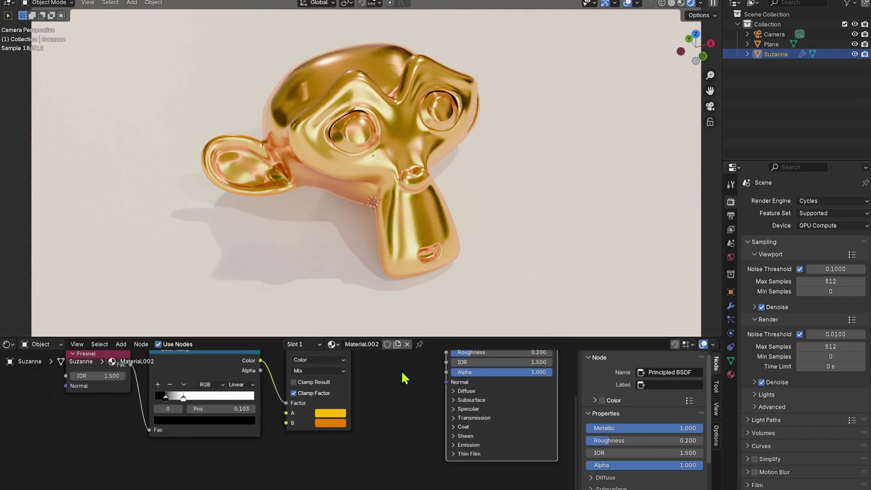
pyautogui.moveTo(183, 399)
pyautogui.mouseDown()
pyautogui.moveTo(163, 398)
pyautogui.moveTo(171, 399)
pyautogui.mouseUp()
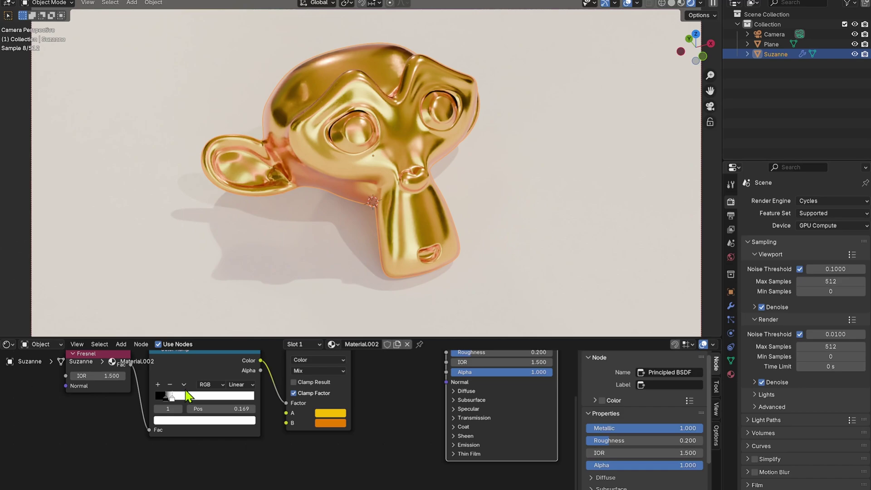
pyautogui.moveTo(174, 399); pyautogui.dragTo(181, 399)
pyautogui.moveTo(373, 414); pyautogui.dragTo(211, 414, button='middle')
pyautogui.click(474, 355)
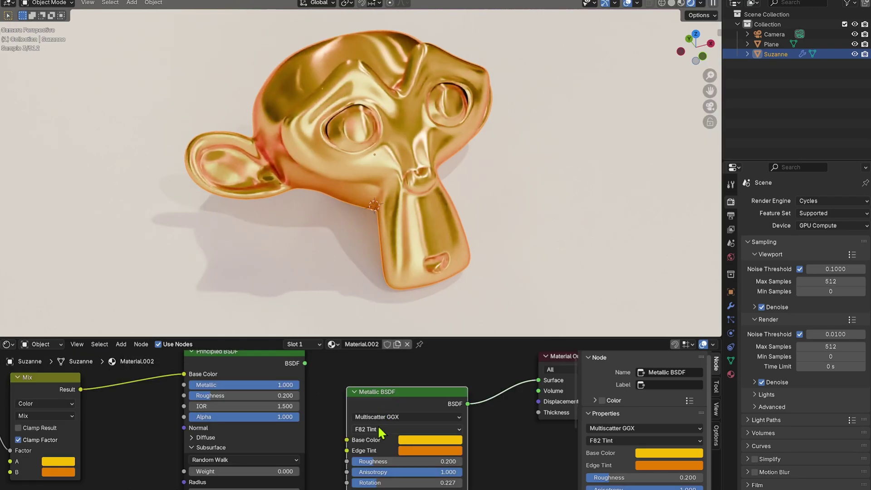
# Change the Metallic BSDF's Fresnel type to Physical Conductor
pyautogui.click(376, 429)
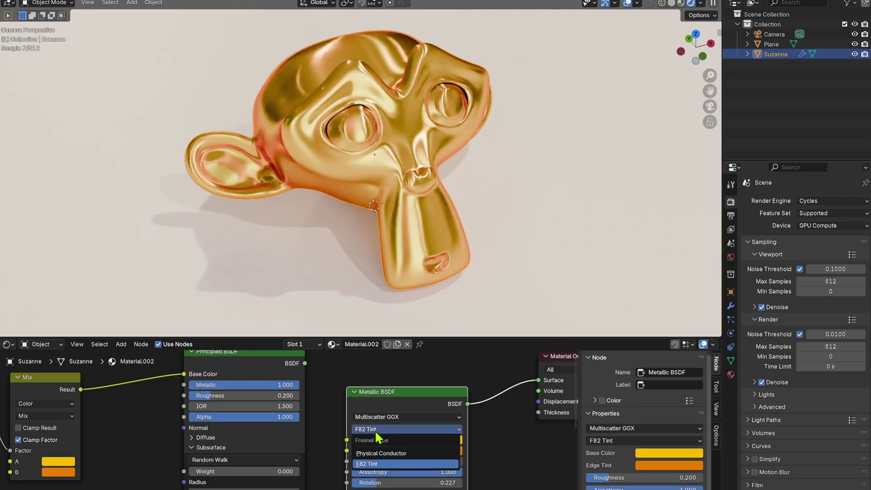
pyautogui.click(403, 453)
pyautogui.moveTo(522, 433); pyautogui.dragTo(483, 370, button='middle')
pyautogui.scroll(-1, 393, 371)
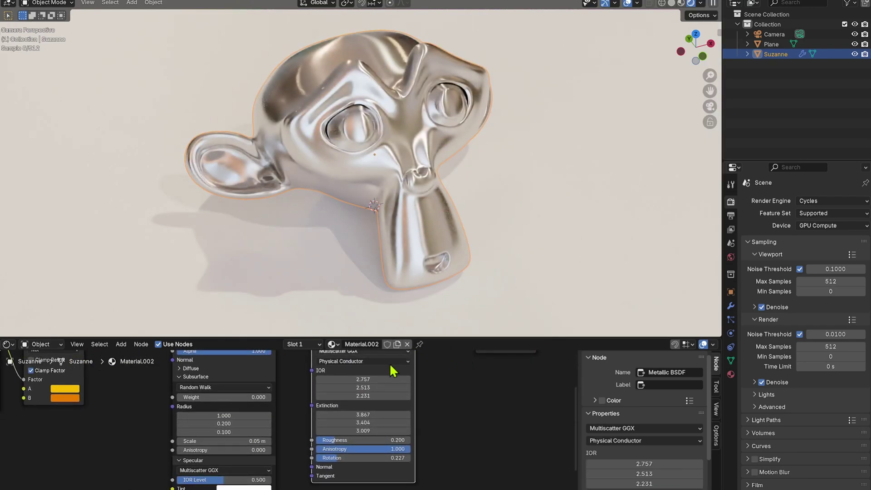
# Try Physical Conductor values: first IOR channel 19.357, second IOR channel 0, and first extinction channel 33.567
pyautogui.moveTo(360, 380); pyautogui.dragTo(336, 380)
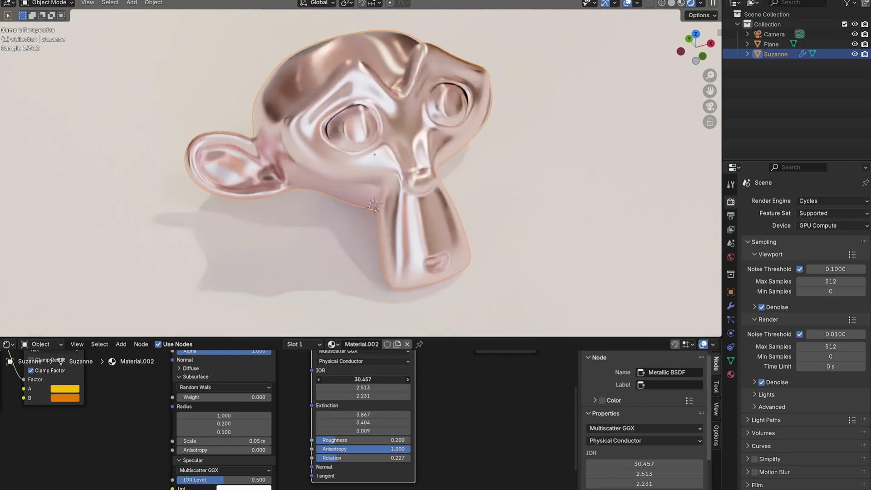
pyautogui.press('Escape')
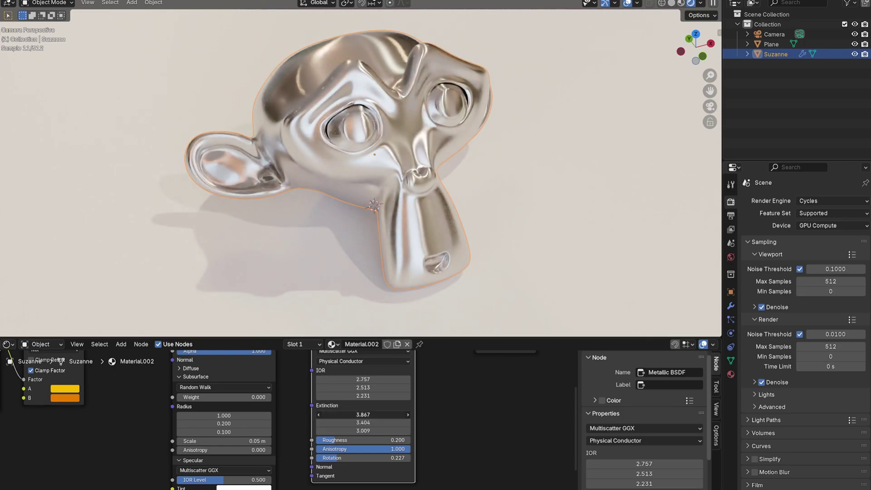
pyautogui.moveTo(363, 414); pyautogui.dragTo(395, 414)
pyautogui.moveTo(346, 380)
pyautogui.mouseDown()
pyautogui.moveTo(377, 379)
pyautogui.moveTo(318, 388)
pyautogui.moveTo(331, 388)
pyautogui.mouseUp()
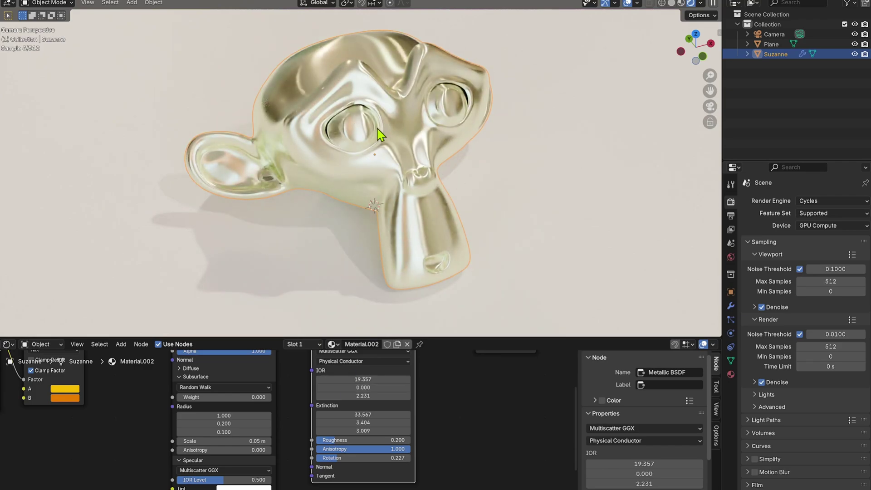
# Switch the Metallic BSDF's Fresnel type back to F82 Tint
pyautogui.click(363, 362)
pyautogui.click(363, 371)
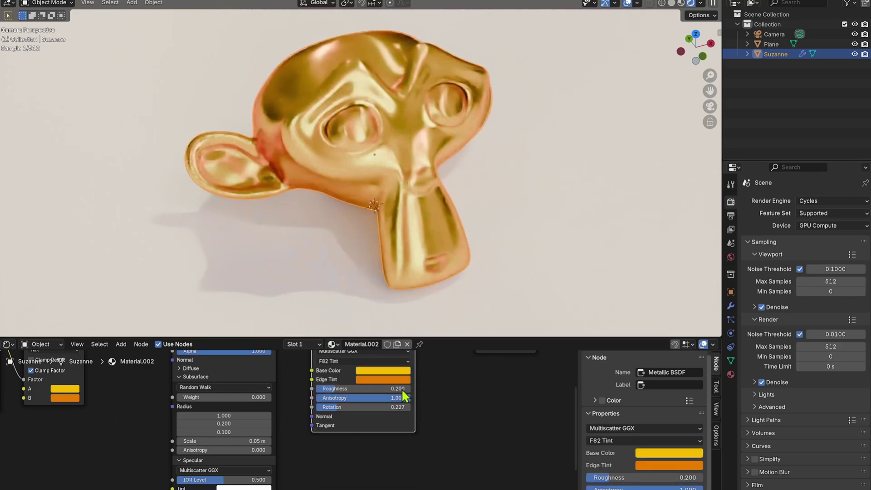
pyautogui.scroll(-2, 282, 418)
pyautogui.moveTo(334, 435); pyautogui.dragTo(486, 469, button='middle')
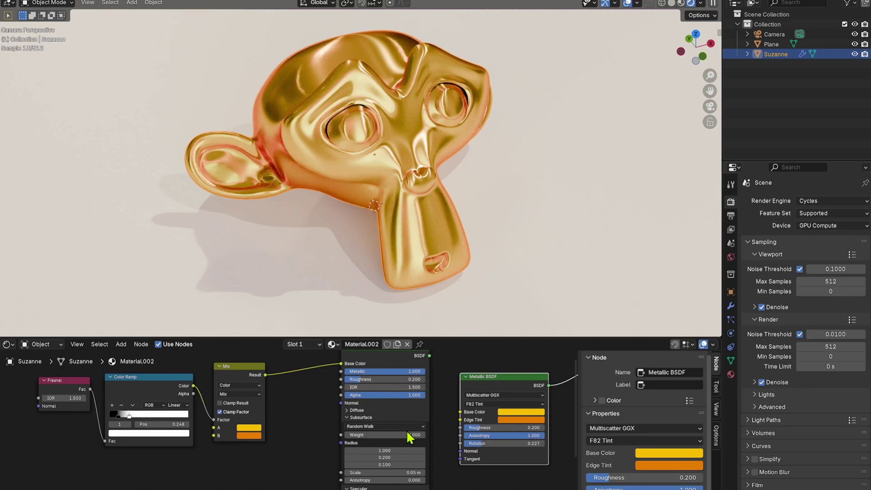
pyautogui.moveTo(390, 355); pyautogui.dragTo(345, 380)
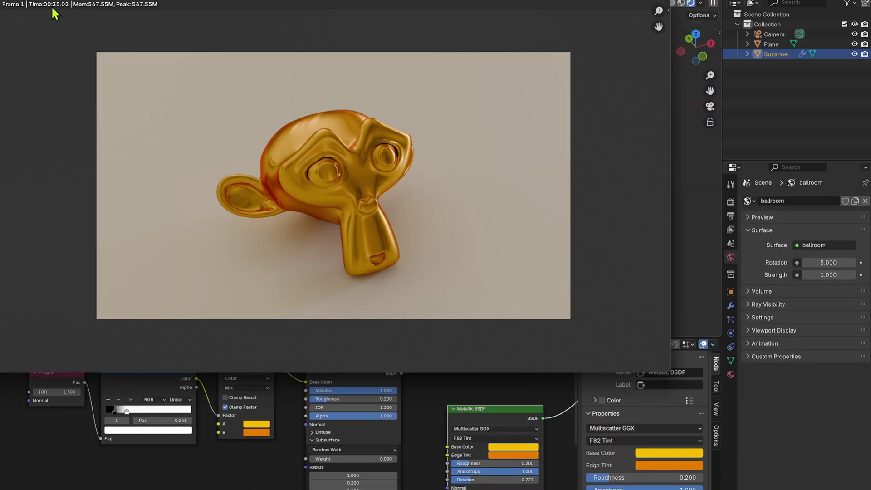
pyautogui.click(545, 3)
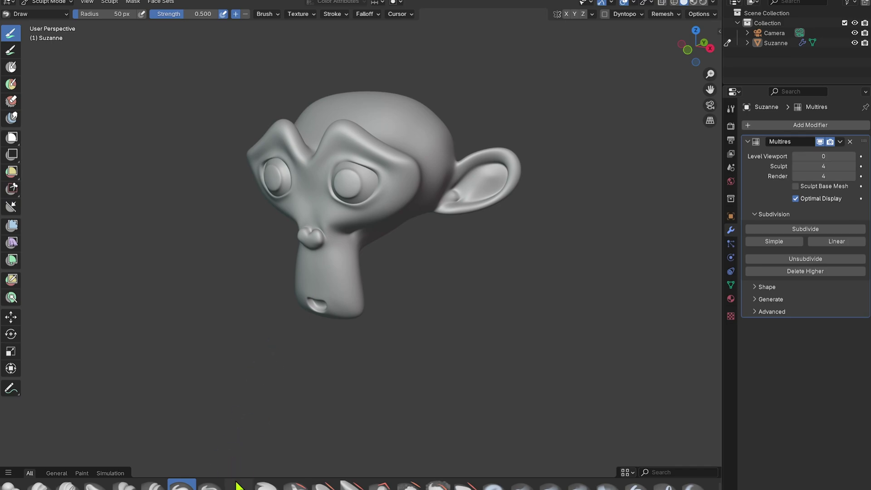
# Enlarge the sculpt brush asset shelf so that more rows of brushes are shown
pyautogui.moveTo(241, 459); pyautogui.dragTo(259, 425)
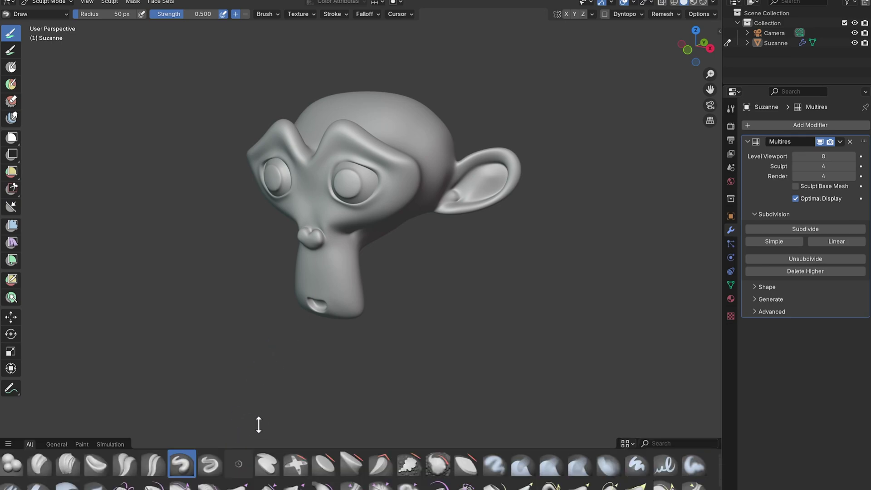
# Show only the General brushes in the asset shelf and slightly enlarge the brush previews
pyautogui.click(53, 445)
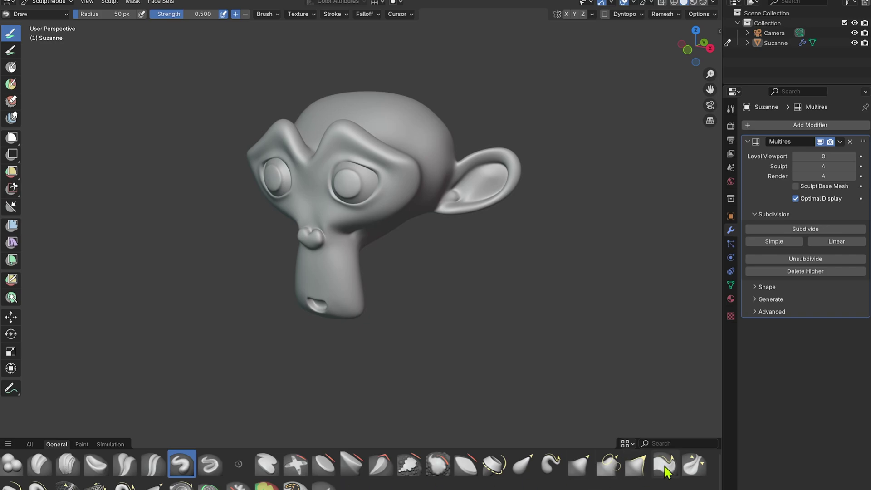
pyautogui.click(628, 445)
pyautogui.moveTo(649, 383)
pyautogui.mouseDown()
pyautogui.moveTo(628, 383)
pyautogui.moveTo(680, 384)
pyautogui.moveTo(645, 383)
pyautogui.mouseUp()
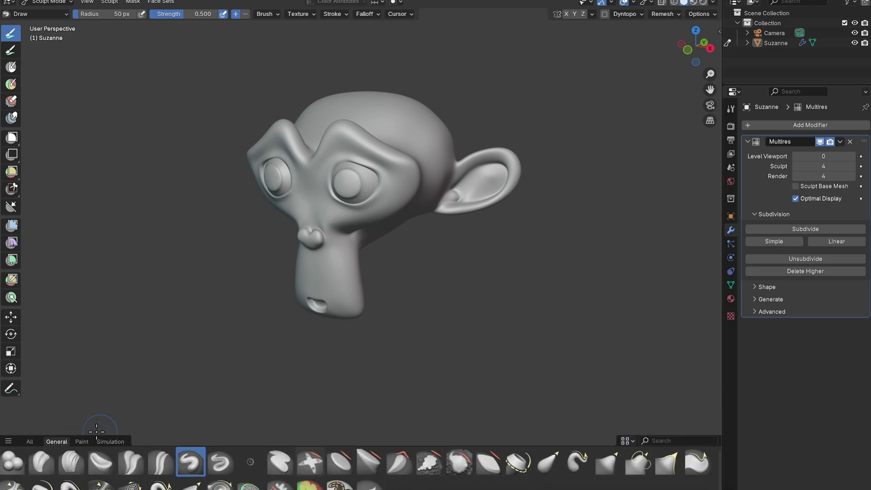
# Switch the asset shelf to the Paint brushes and add the Mesh Sculpt catalog to its displayed catalogs
pyautogui.click(81, 441)
pyautogui.click(8, 442)
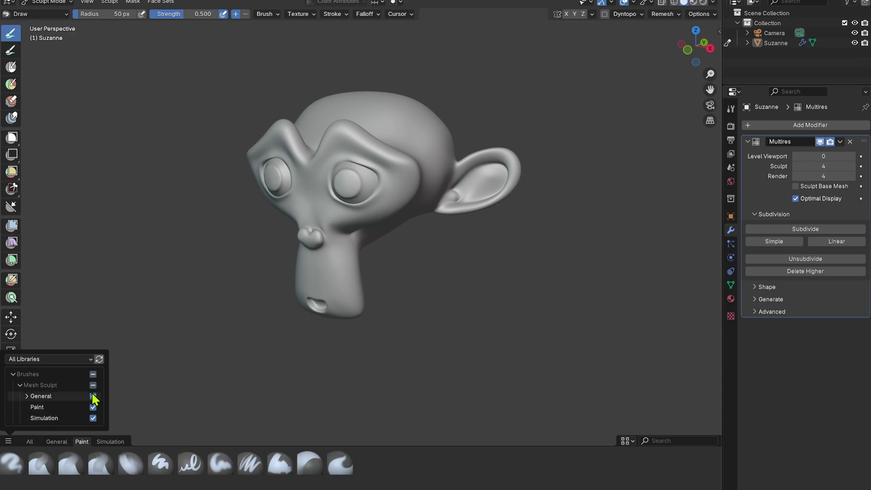
pyautogui.click(93, 418)
pyautogui.click(93, 385)
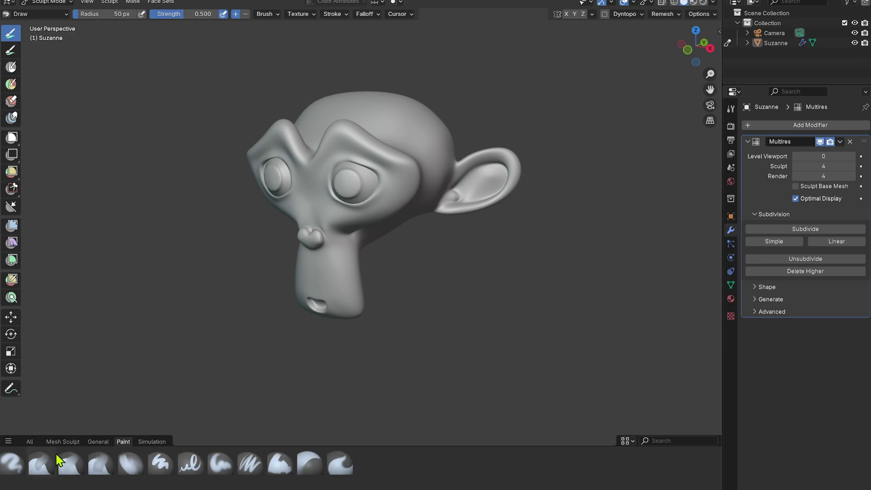
# Browse the General, Mesh Sculpt and Simulation brush catalogs in the asset shelf
pyautogui.click(98, 443)
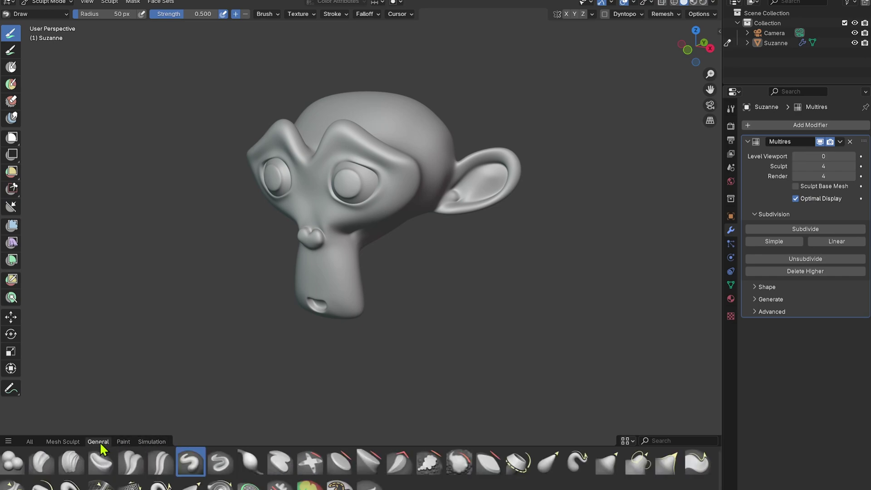
pyautogui.click(68, 444)
pyautogui.click(152, 442)
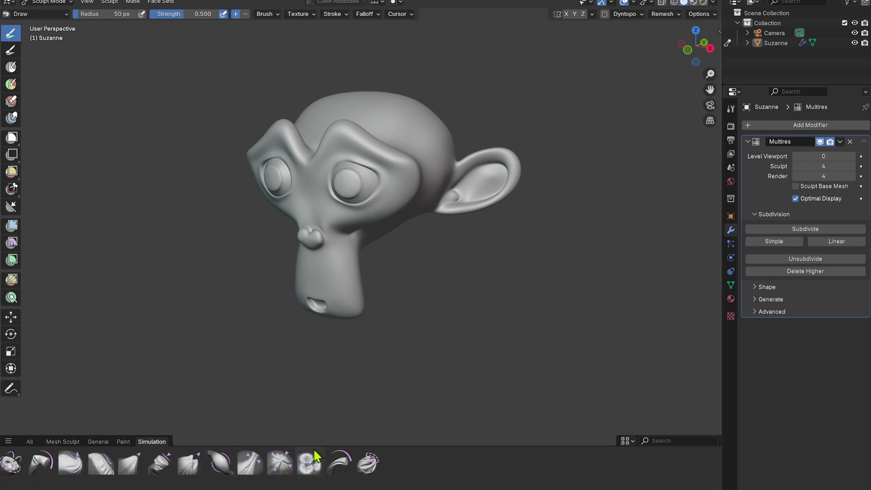
# Try the Bend/Twist Cloth brush on top of Suzanne's head and undo the stroke
pyautogui.click(43, 464)
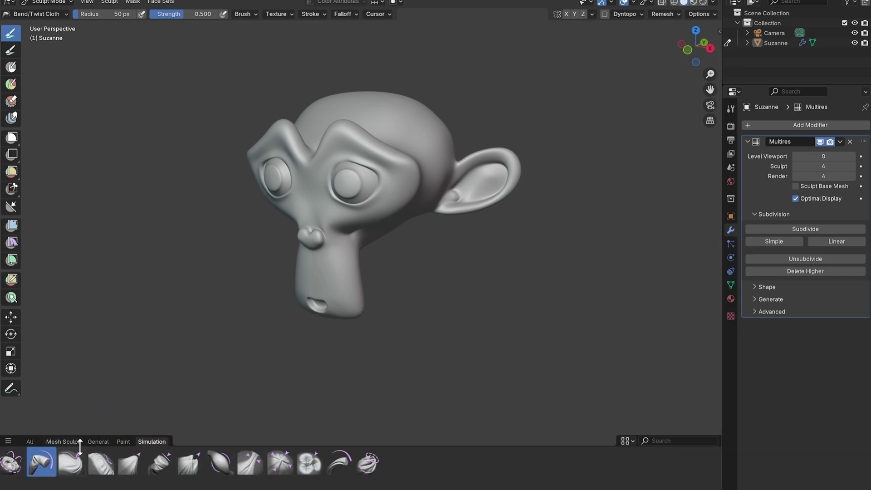
pyautogui.moveTo(436, 119)
pyautogui.mouseDown()
pyautogui.moveTo(426, 129)
pyautogui.moveTo(408, 121)
pyautogui.moveTo(444, 131)
pyautogui.mouseUp()
pyautogui.moveTo(520, 215); pyautogui.dragTo(444, 183, button='middle')
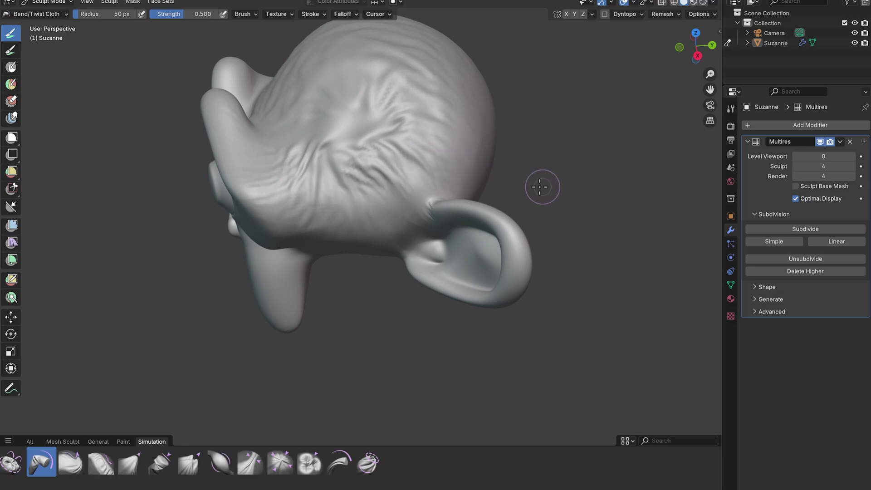
pyautogui.hotkey('ctrl', 'z')
# Sculpt Suzanne's ear on one side with the Inflate Cloth brush to puff and wrinkle it
pyautogui.click(221, 462)
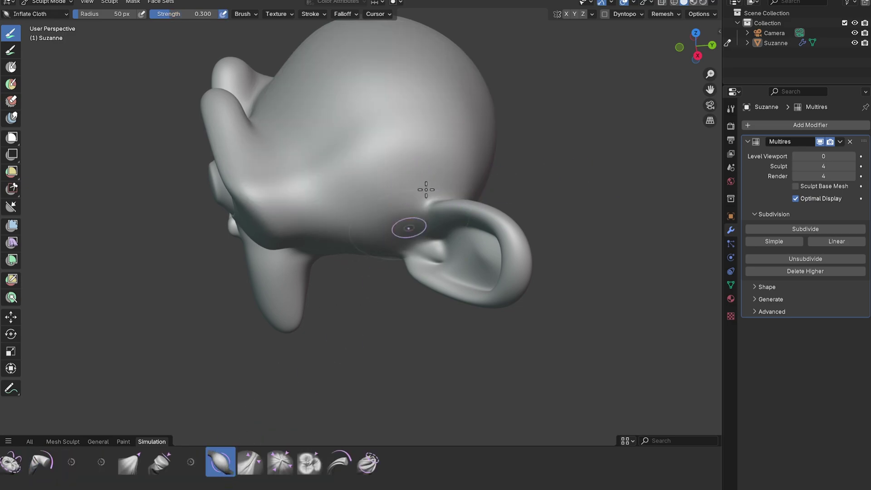
pyautogui.moveTo(437, 191)
pyautogui.mouseDown()
pyautogui.moveTo(439, 198)
pyautogui.moveTo(395, 212)
pyautogui.moveTo(422, 197)
pyautogui.moveTo(429, 204)
pyautogui.mouseUp()
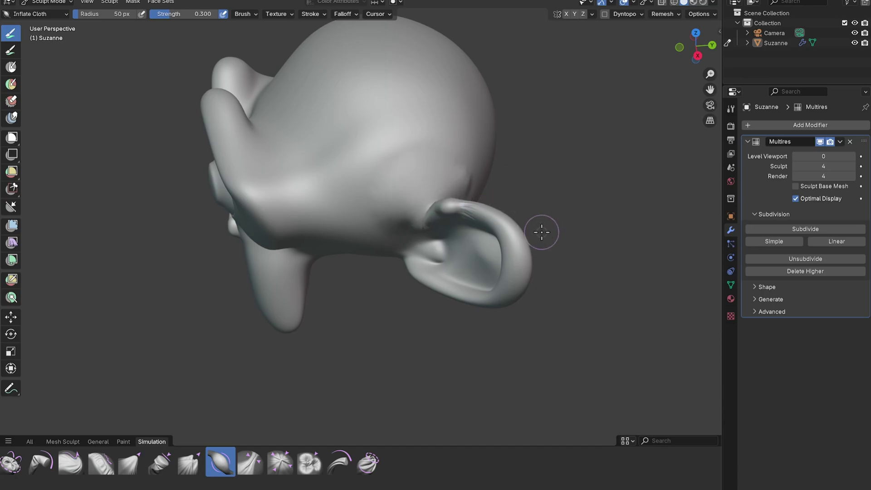
pyautogui.moveTo(541, 231); pyautogui.dragTo(610, 201, button='middle')
pyautogui.moveTo(502, 116)
pyautogui.mouseDown()
pyautogui.moveTo(568, 108)
pyautogui.moveTo(539, 171)
pyautogui.moveTo(486, 193)
pyautogui.moveTo(522, 145)
pyautogui.moveTo(530, 176)
pyautogui.moveTo(562, 157)
pyautogui.moveTo(551, 137)
pyautogui.moveTo(615, 141)
pyautogui.mouseUp()
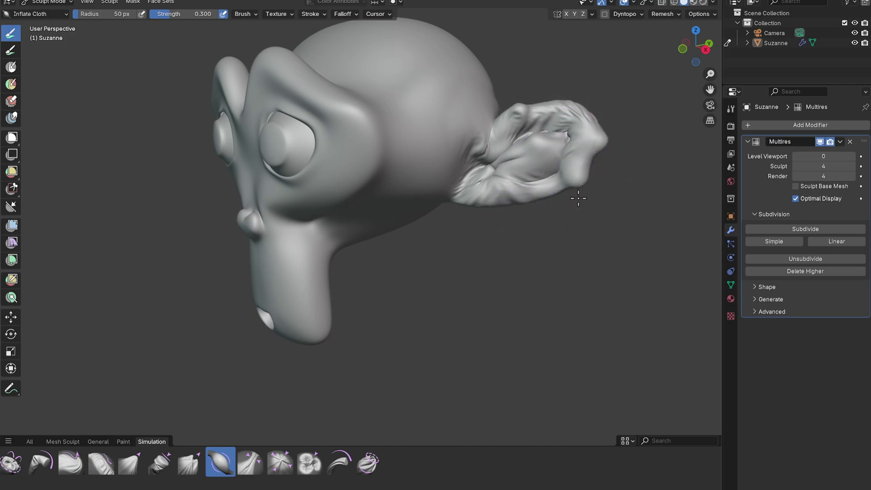
pyautogui.moveTo(544, 220)
pyautogui.mouseDown(button='middle')
pyautogui.moveTo(507, 256)
pyautogui.moveTo(595, 193)
pyautogui.mouseUp(button='middle')
pyautogui.moveTo(584, 237); pyautogui.dragTo(470, 230, button='middle')
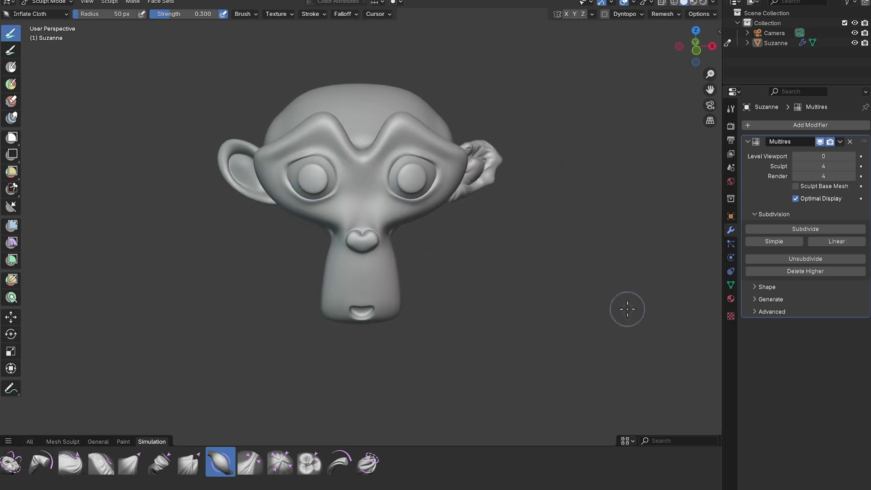
# Display the brush settings sidebar and browse the General, Paint and Simulation catalogs in the brush selector
pyautogui.press('n')
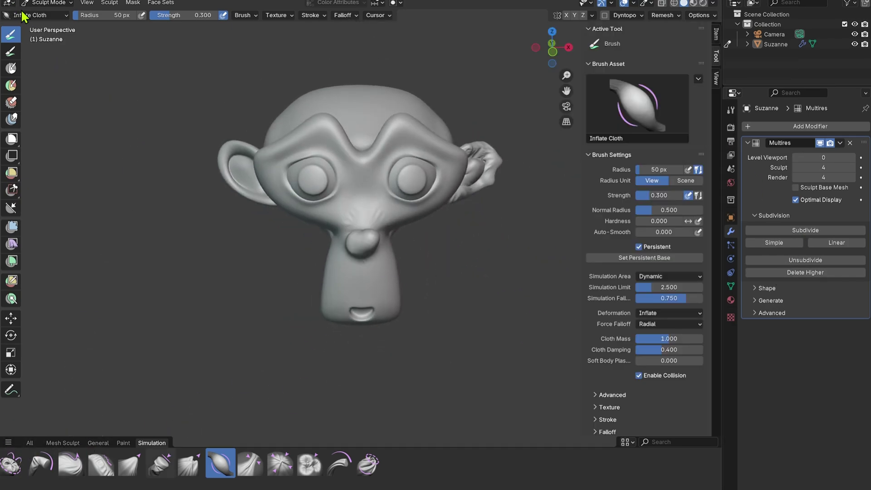
pyautogui.click(24, 16)
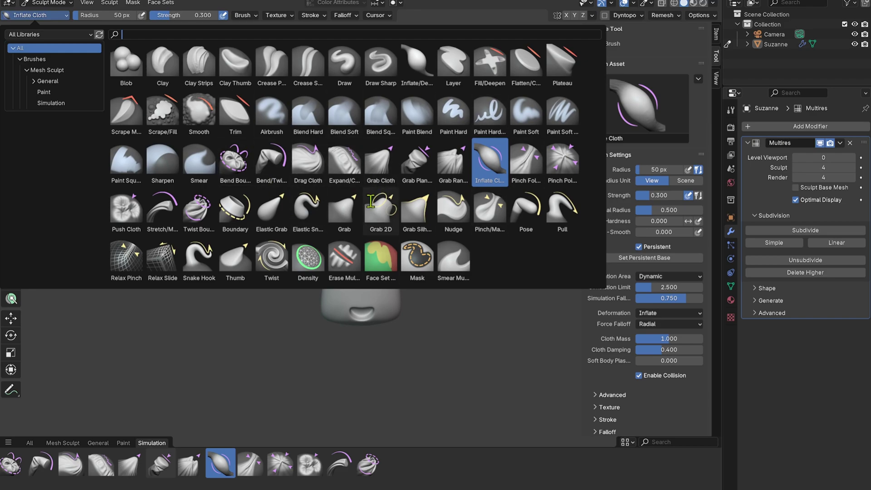
pyautogui.click(55, 82)
pyautogui.click(56, 92)
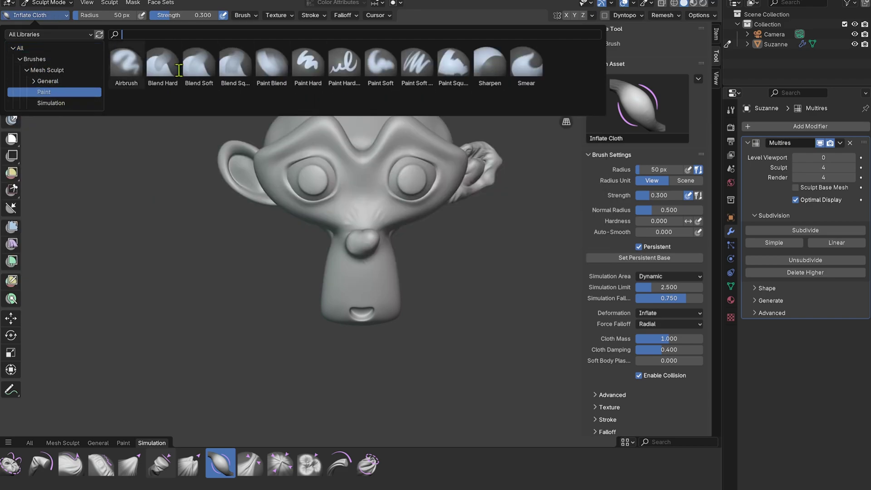
pyautogui.keyDown('ctrl'); pyautogui.click(59, 82); pyautogui.keyUp('ctrl')
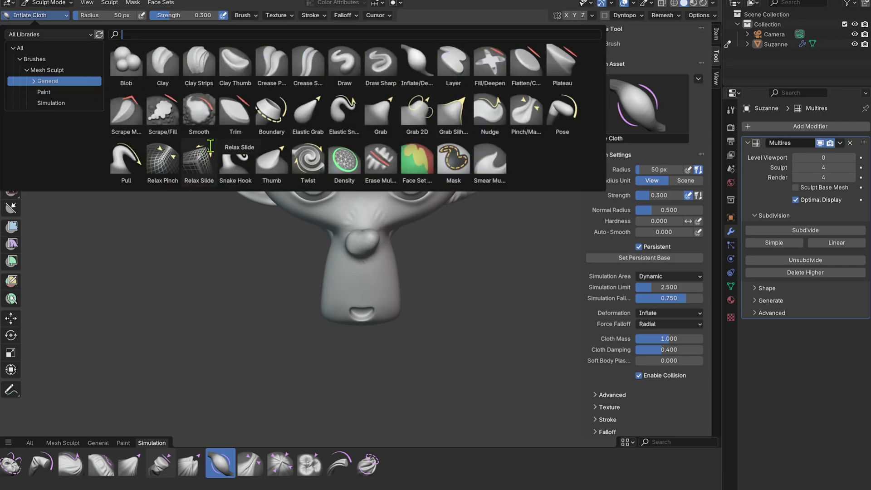
pyautogui.click(55, 93)
pyautogui.keyDown('ctrl'); pyautogui.click(62, 103); pyautogui.keyUp('ctrl')
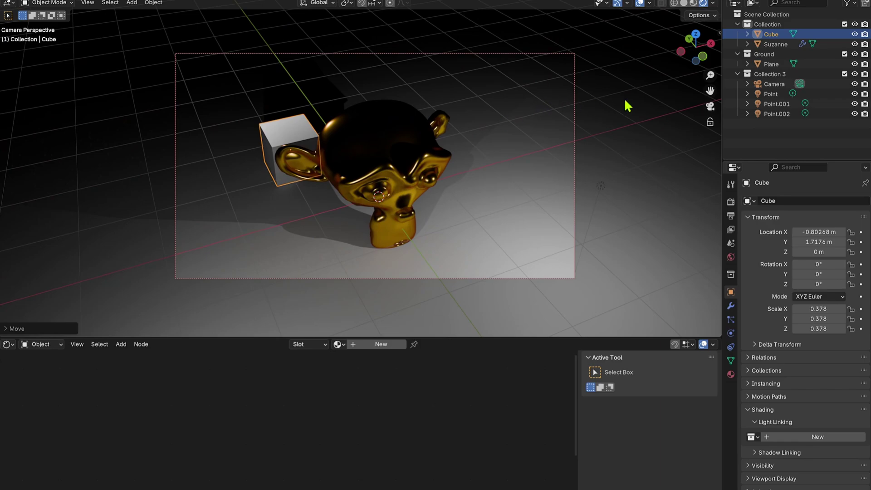
# Reframe the camera lower and farther away from Suzanne and the cube, and hide the viewport overlays
pyautogui.click(534, 55)
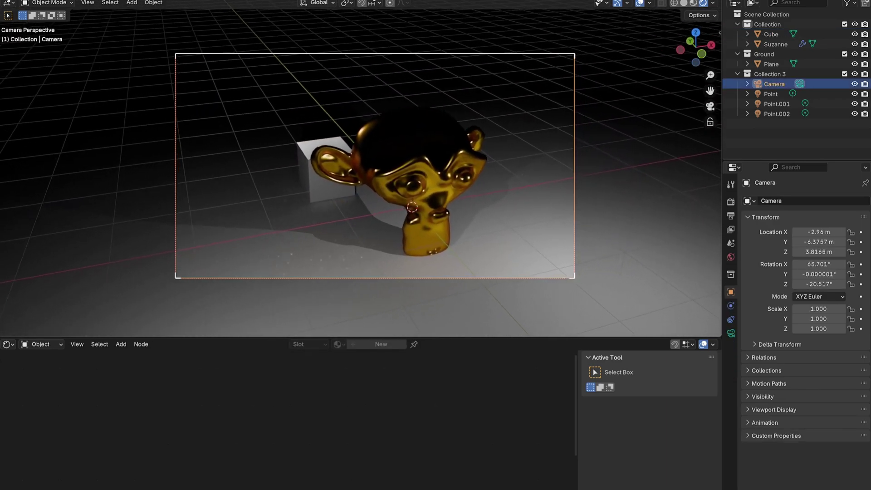
pyautogui.moveTo(361, 191); pyautogui.dragTo(363, 174, button='middle')
pyautogui.scroll(-2, 362, 182)
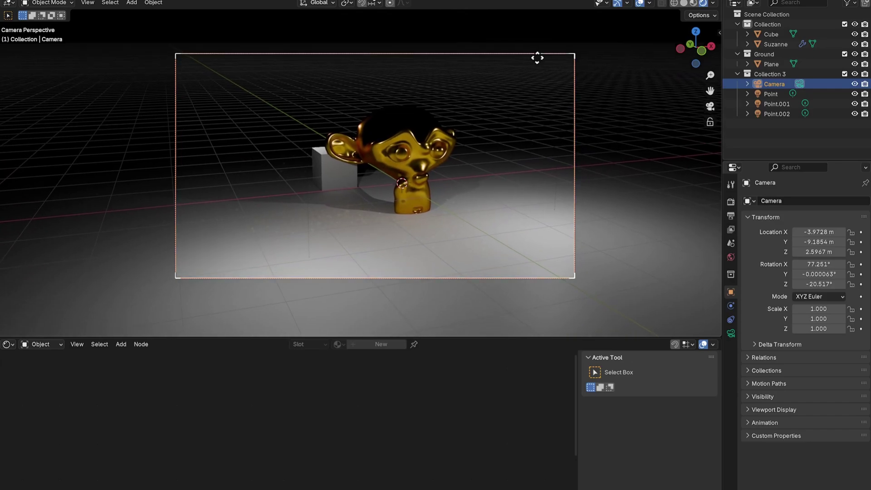
pyautogui.hotkey('shift', 'alt', 'z')
# Exclude the cube from the light linking collection of the Point.002 light
pyautogui.click(333, 184)
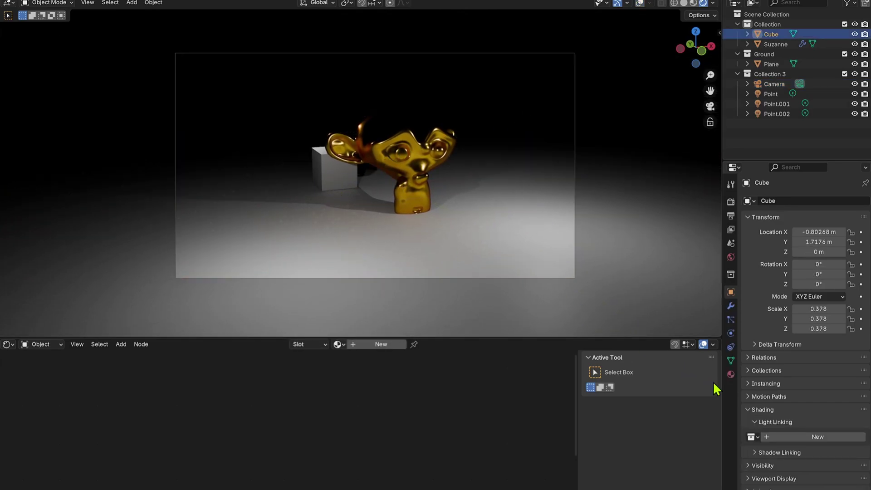
pyautogui.click(776, 114)
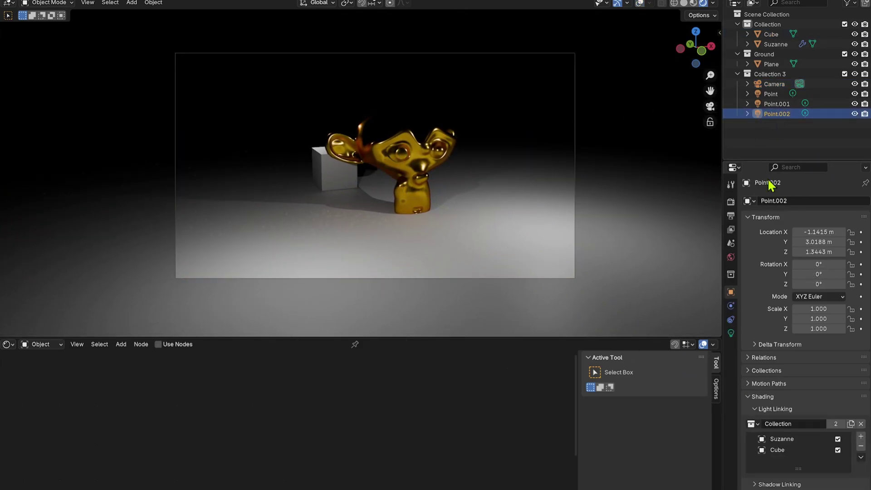
pyautogui.click(838, 450)
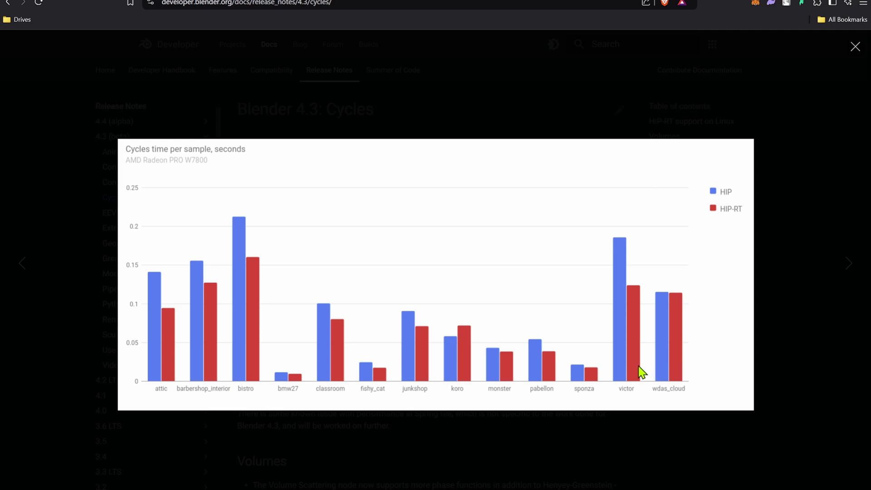
# Dismiss the enlarged Cycles chart in the browser and highlight the EEVEE multi-pass compositing line in the Compositor release notes
pyautogui.click(821, 313)
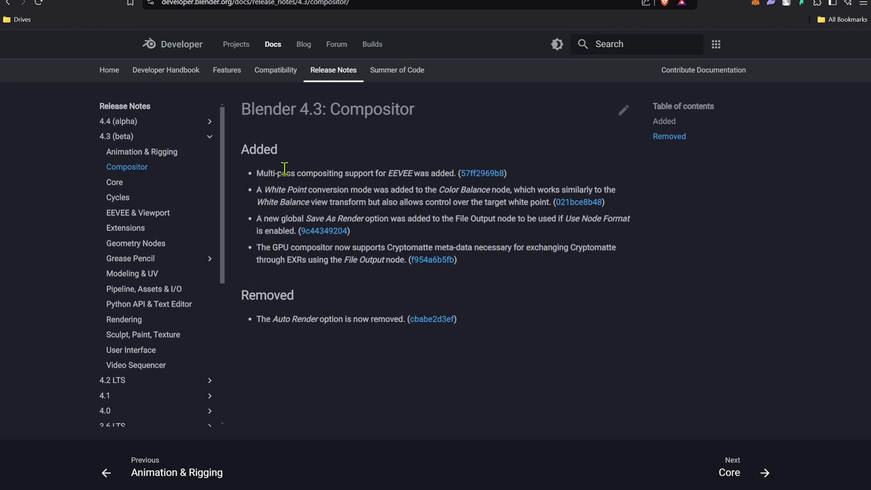
pyautogui.moveTo(271, 173); pyautogui.dragTo(471, 178)
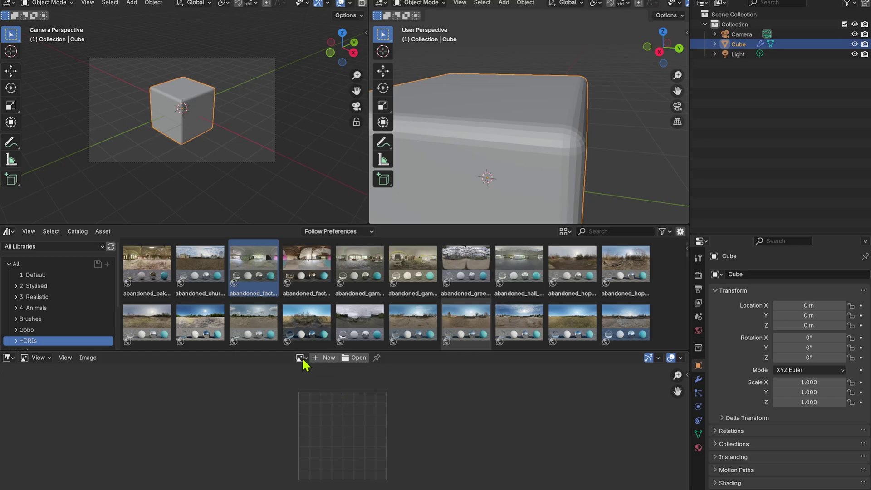
# Open the Image Editor's list of available images and preview the abandoned_factory_canteen_01_1k.hdr entry
pyautogui.click(300, 358)
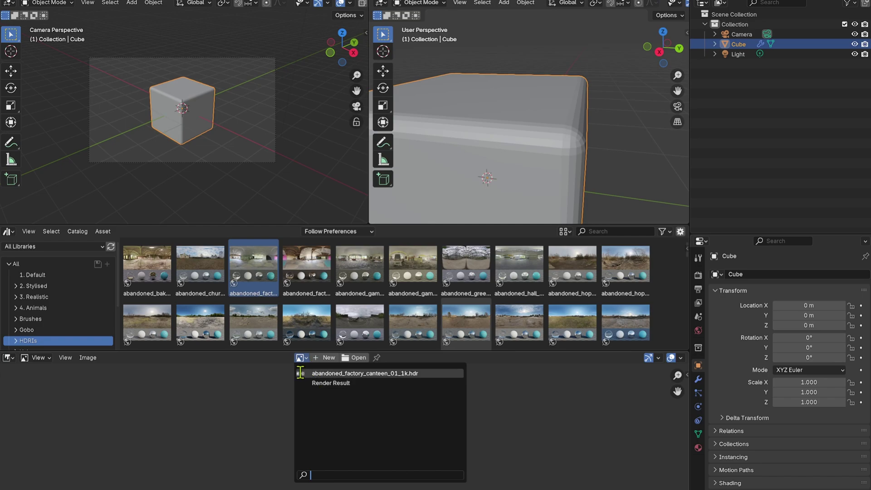
pyautogui.moveTo(300, 373)
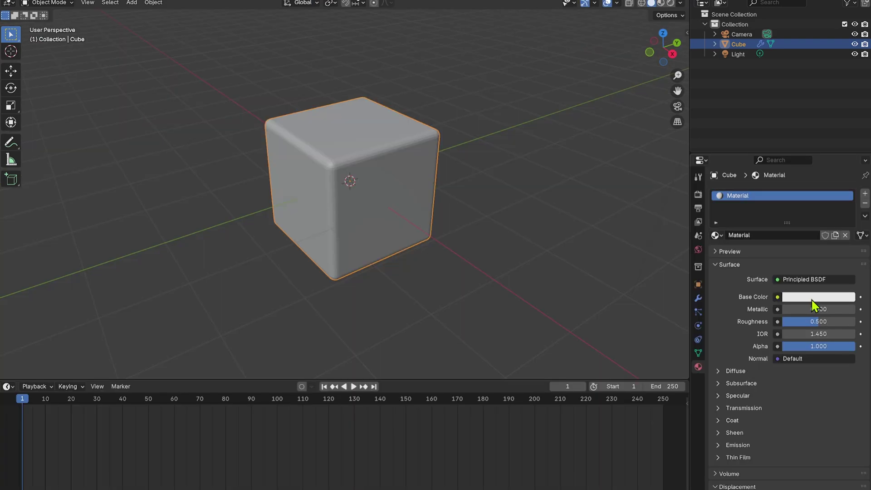
# Set the cube material's Base Color by sampling the dark grey Properties editor background with the eyedropper
pyautogui.click(812, 298)
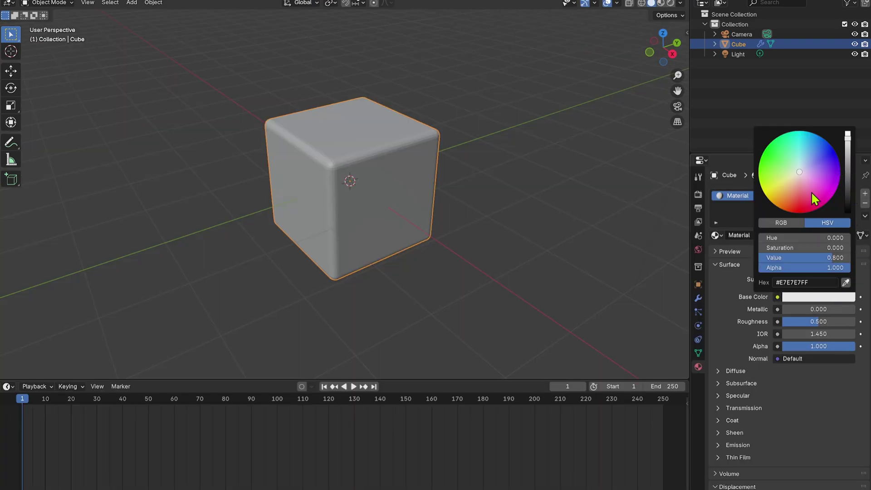
pyautogui.click(846, 283)
pyautogui.click(745, 273)
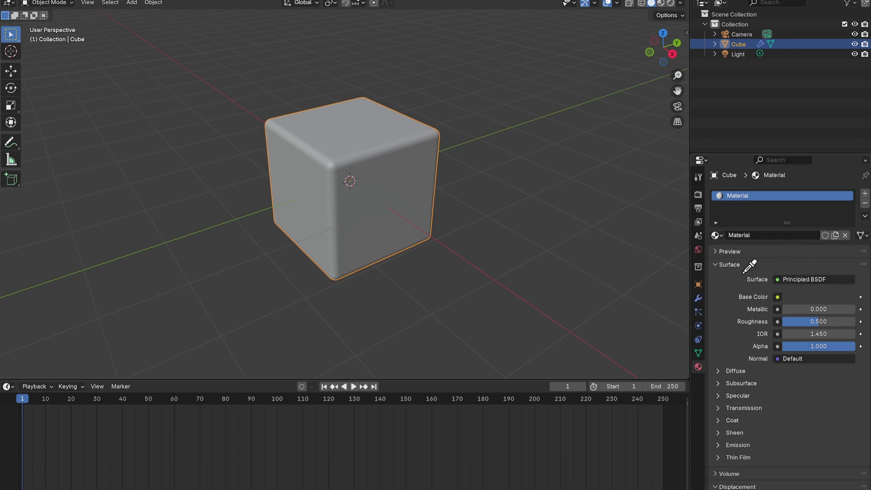
# Inspect the Base Color in the color picker in RGB mode and return it to HSV
pyautogui.click(815, 299)
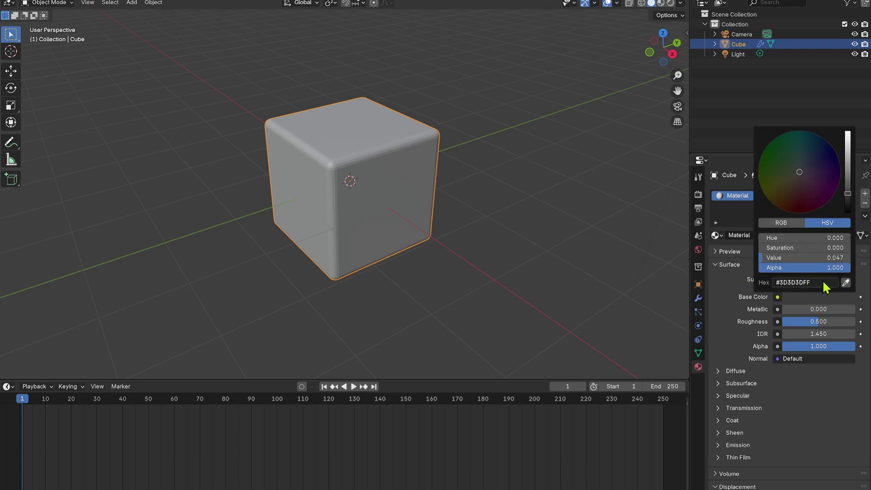
pyautogui.click(792, 223)
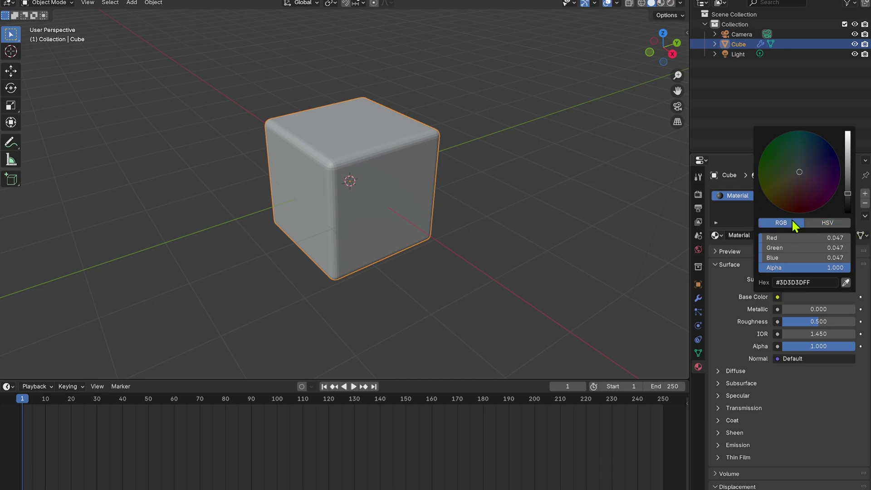
pyautogui.click(828, 223)
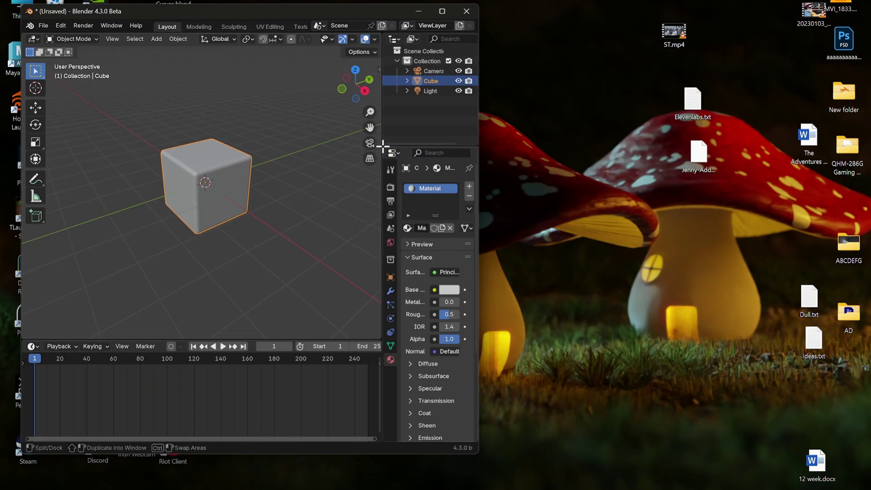
# Detach the Properties editor into its own window and dock it back, repeating this so it sits beside the Outliner
pyautogui.moveTo(382, 145); pyautogui.dragTo(599, 163)
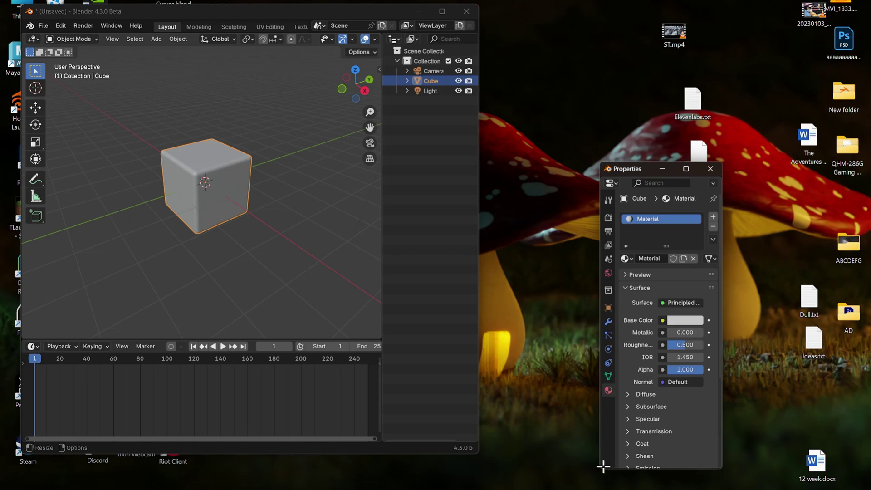
pyautogui.moveTo(603, 466); pyautogui.dragTo(431, 299)
pyautogui.moveTo(385, 143); pyautogui.dragTo(615, 168)
pyautogui.moveTo(586, 278); pyautogui.dragTo(405, 134)
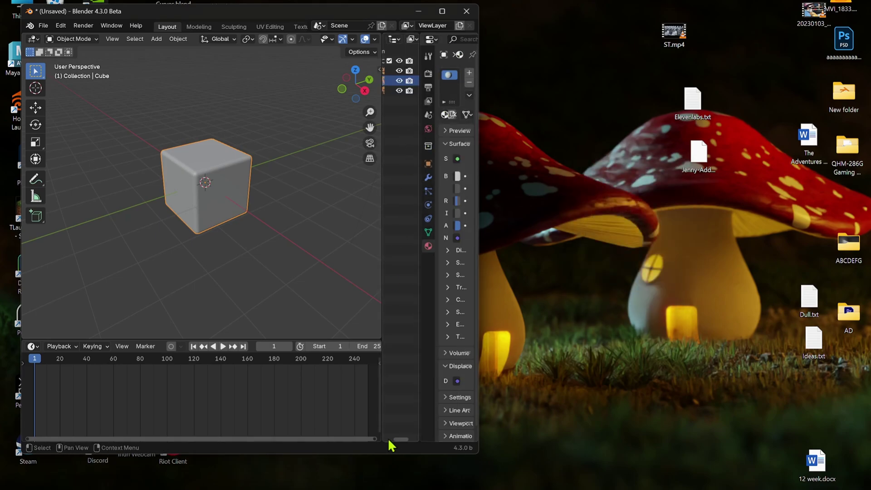
# Detach the Outliner into its own window and dock it back into the main window over the Properties editor
pyautogui.moveTo(384, 439); pyautogui.dragTo(615, 240)
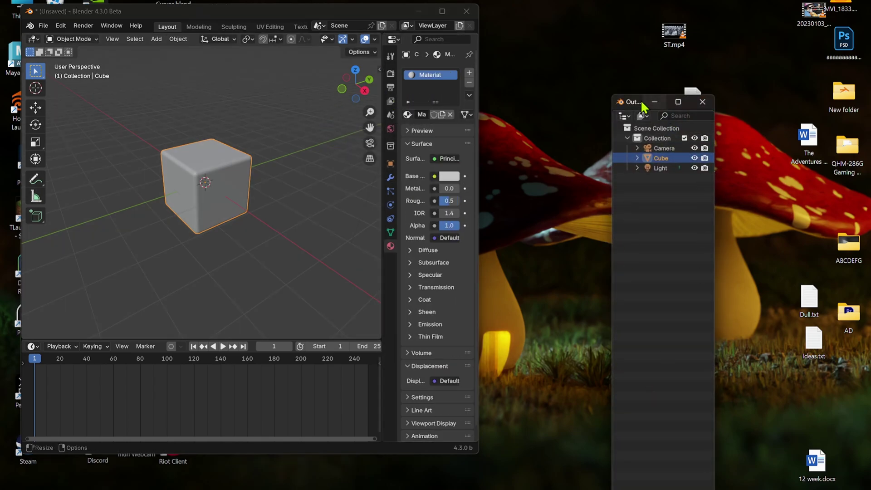
pyautogui.moveTo(631, 102); pyautogui.dragTo(607, 20)
pyautogui.moveTo(592, 452); pyautogui.dragTo(437, 140)
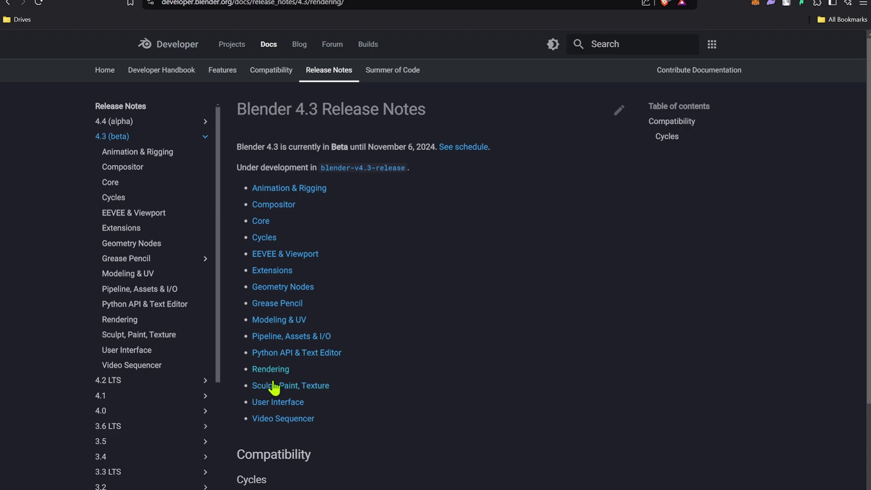
# Open the Rendering page of the Blender 4.3 release notes in the browser
pyautogui.click(286, 369)
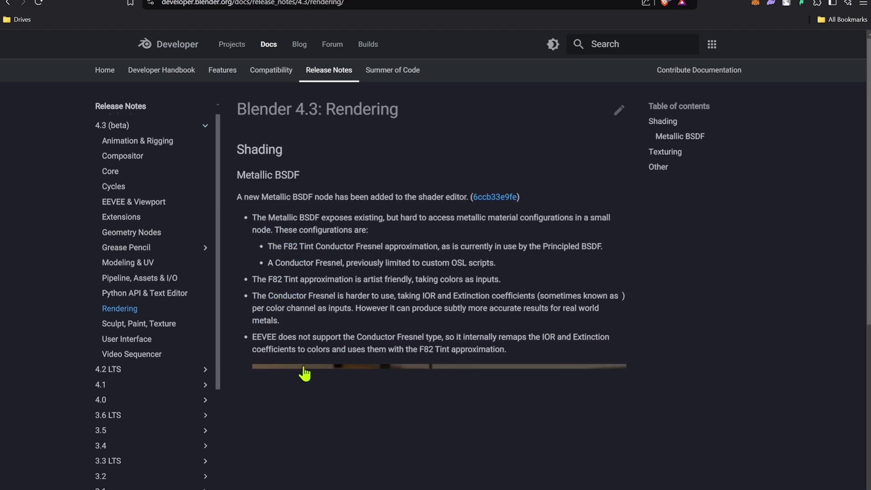
# Examine the Metallic BSDF section of the Rendering release notes, enlarging and closing the Nickel and Copper dragon image
pyautogui.scroll(-2, 308, 370)
pyautogui.scroll(-1, 422, 314)
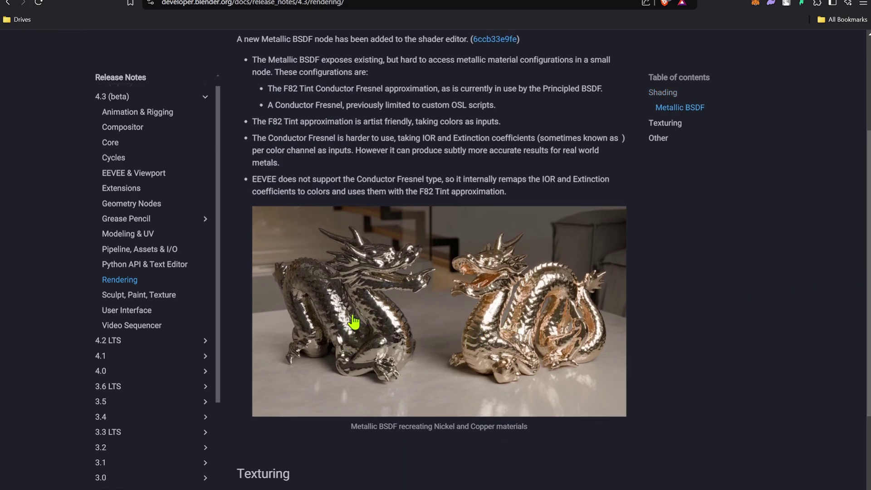
pyautogui.click(502, 305)
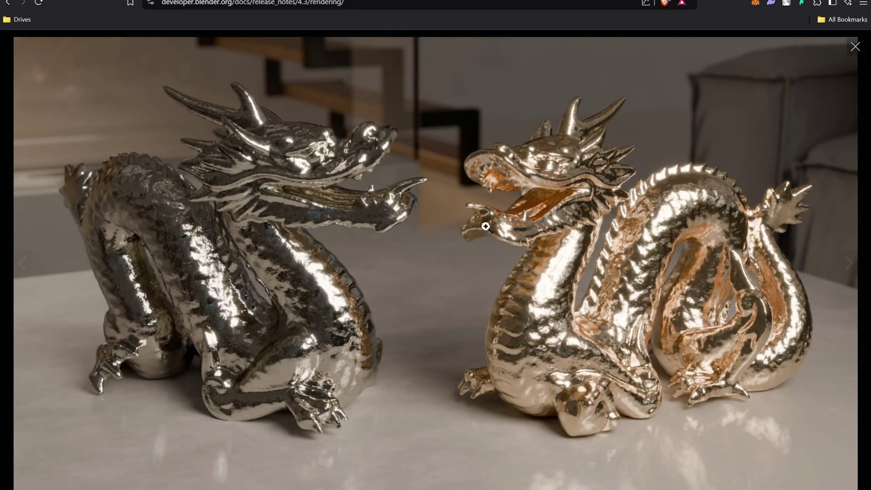
pyautogui.click(856, 47)
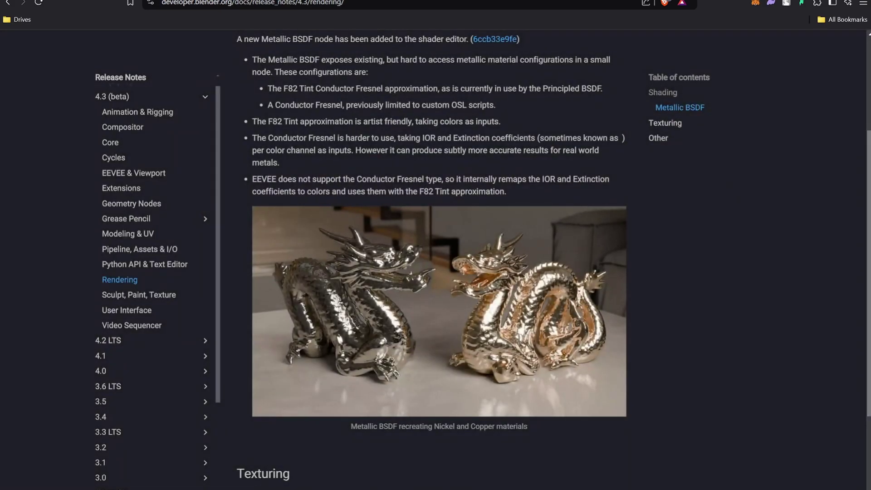
pyautogui.scroll(-4, 731, 201)
pyautogui.scroll(-1, 869, 368)
pyautogui.moveTo(868, 360); pyautogui.dragTo(868, 249)
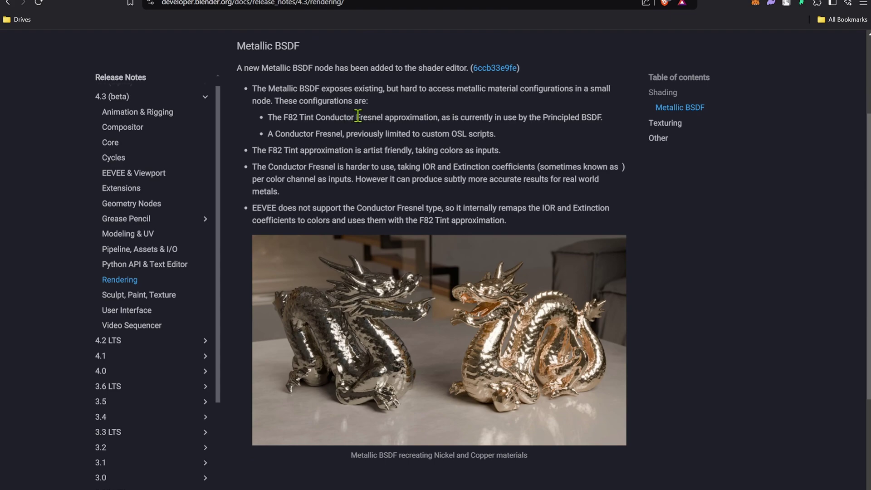
# Highlight the F82 Tint Conductor Fresnel and Conductor Fresnel lines in the Metallic BSDF notes while reading them
pyautogui.moveTo(358, 117); pyautogui.dragTo(536, 116)
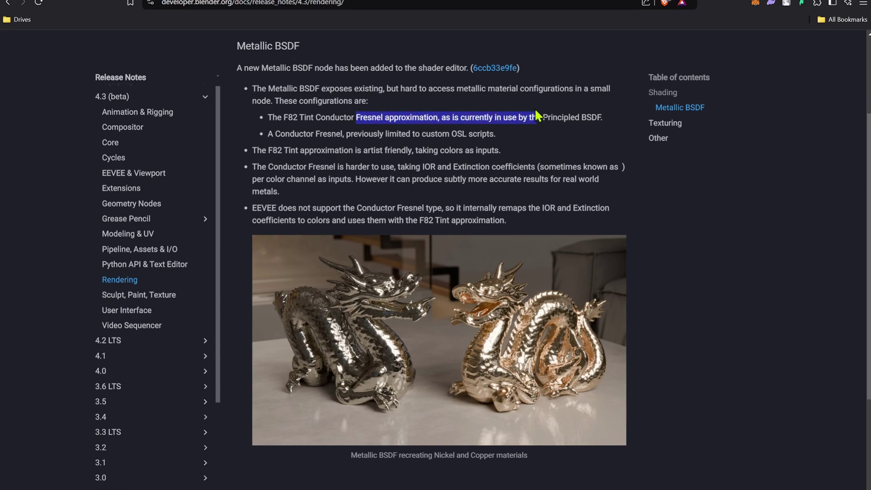
pyautogui.moveTo(495, 118); pyautogui.dragTo(610, 123)
pyautogui.click(605, 126)
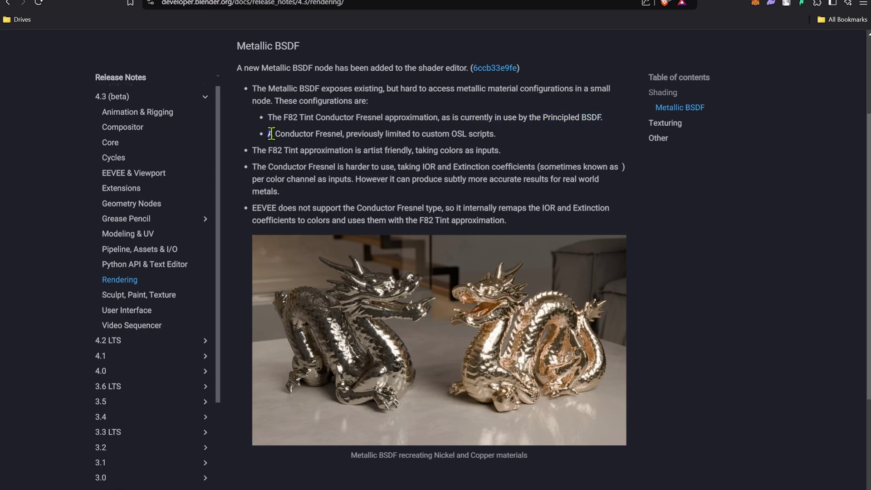
pyautogui.moveTo(271, 133); pyautogui.dragTo(494, 129)
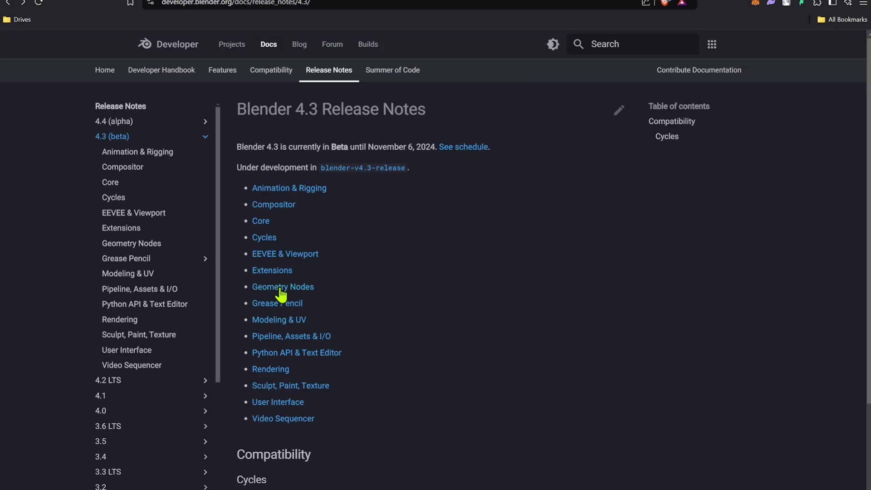
pyautogui.click(276, 287)
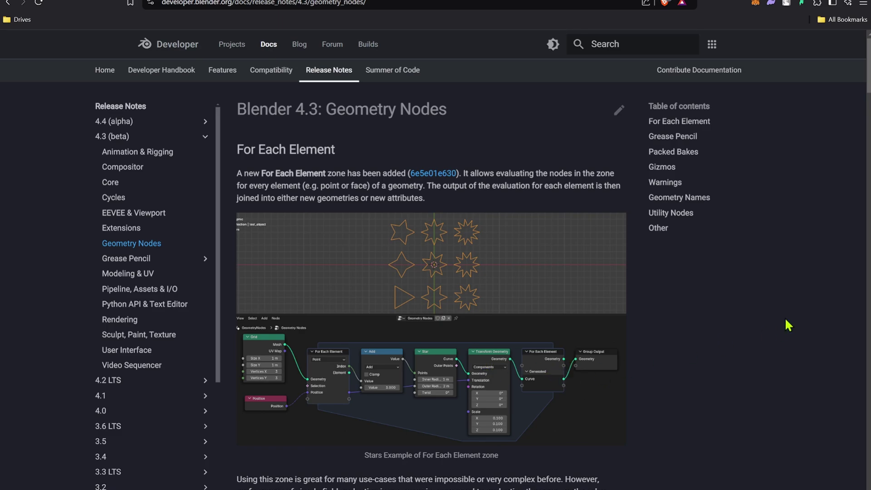
# Read the For Each Element and Grease Pencil sections of the Geometry Nodes release notes, down to the Merge Layers node
pyautogui.scroll(-20, 794, 245)
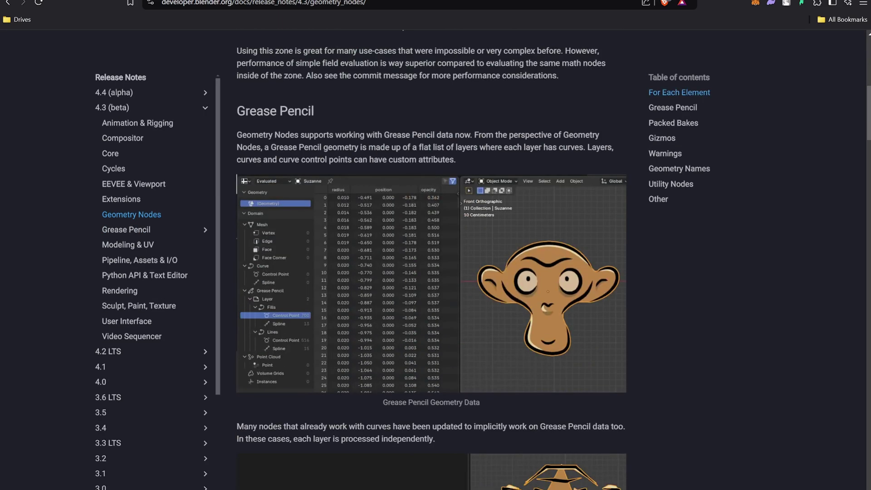
pyautogui.moveTo(867, 259)
pyautogui.mouseDown()
pyautogui.moveTo(867, 67)
pyautogui.moveTo(868, 110)
pyautogui.mouseUp()
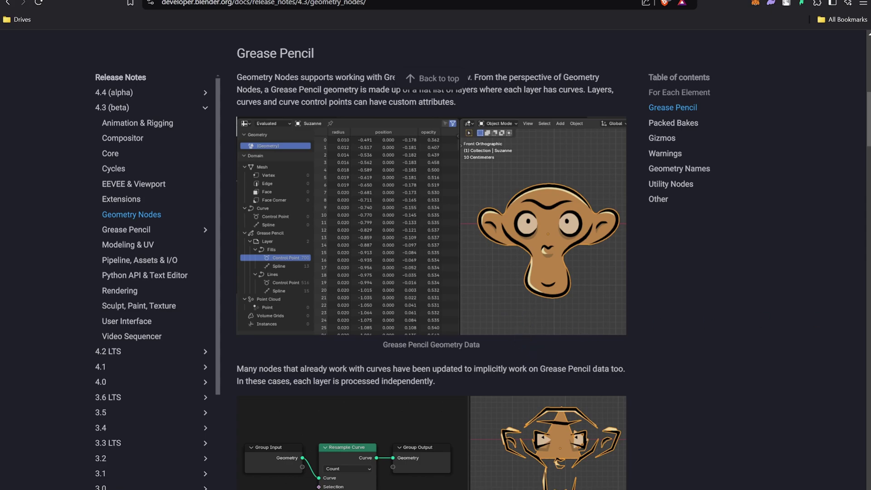
pyautogui.scroll(-3, 431, 259)
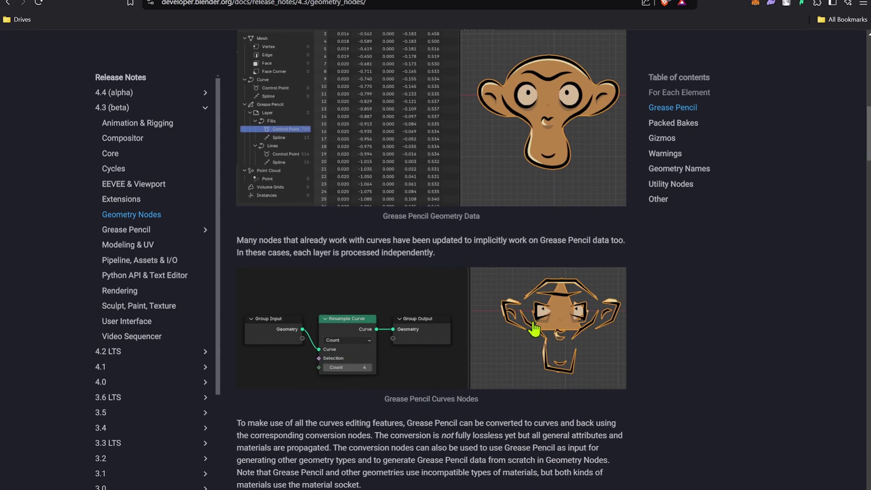
pyautogui.scroll(-1, 869, 138)
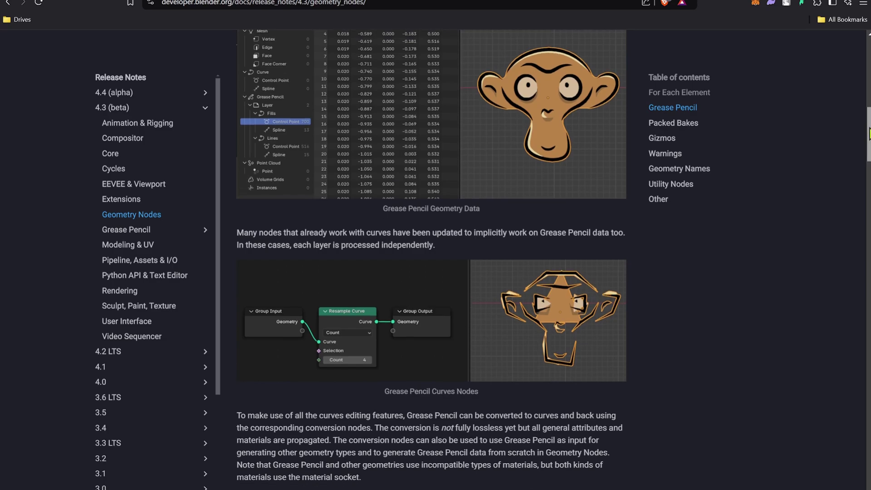
pyautogui.moveTo(869, 138); pyautogui.dragTo(869, 171)
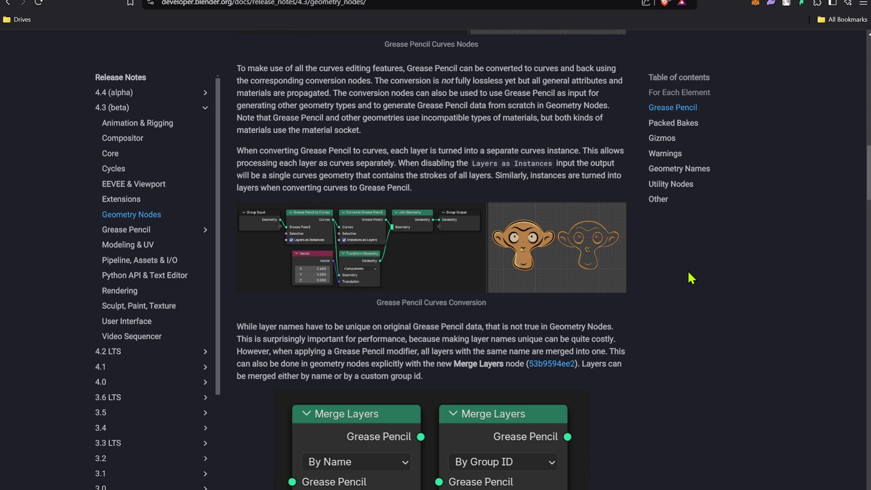
pyautogui.scroll(-4, 862, 180)
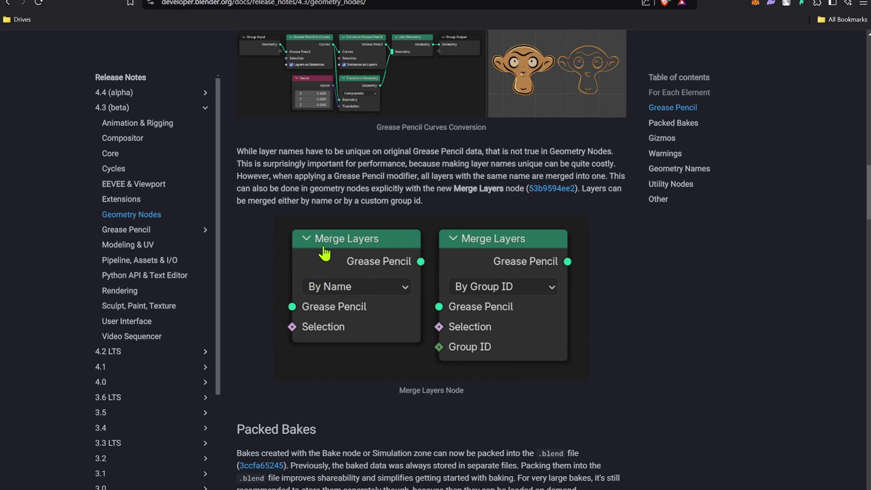
# Read the Packed Bakes and Gizmos sections of the Geometry Nodes release notes, including the three gizmo nodes
pyautogui.scroll(-10, 856, 192)
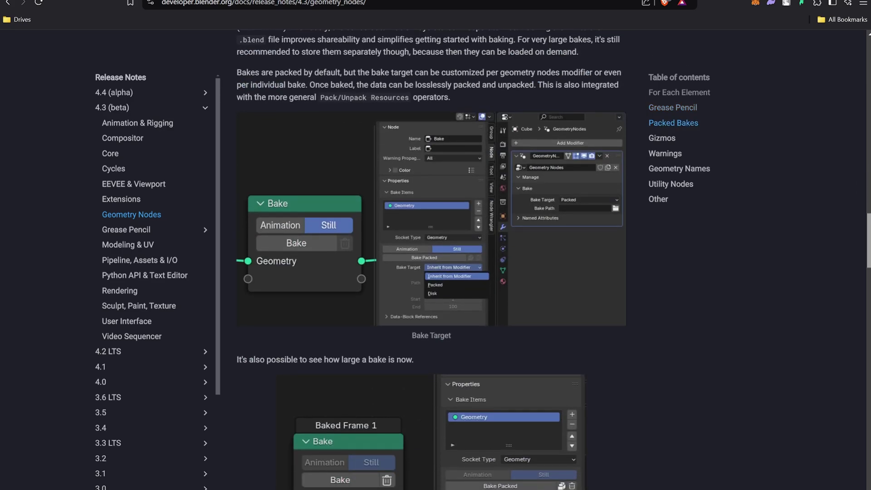
pyautogui.moveTo(868, 240); pyautogui.dragTo(869, 242)
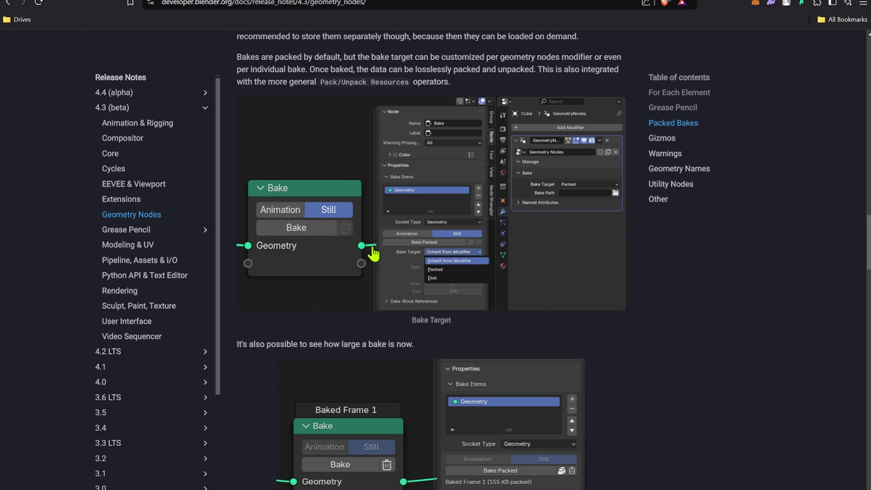
pyautogui.scroll(-5, 431, 259)
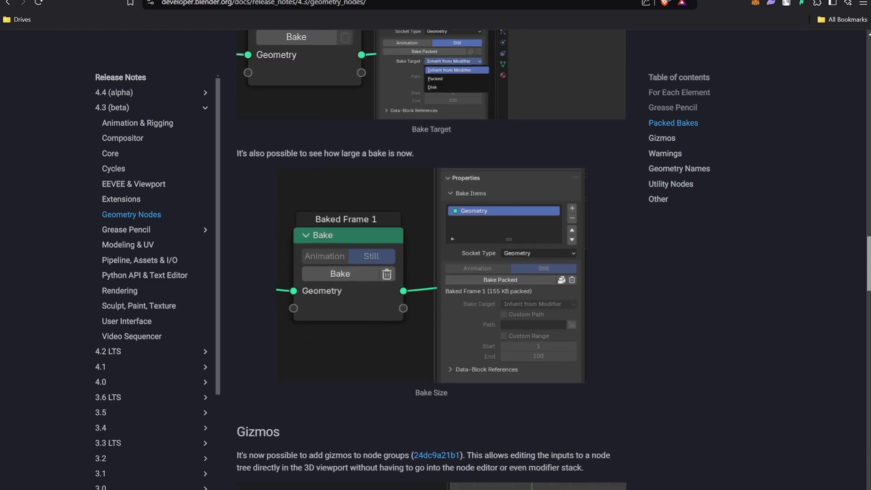
pyautogui.scroll(-5, 431, 258)
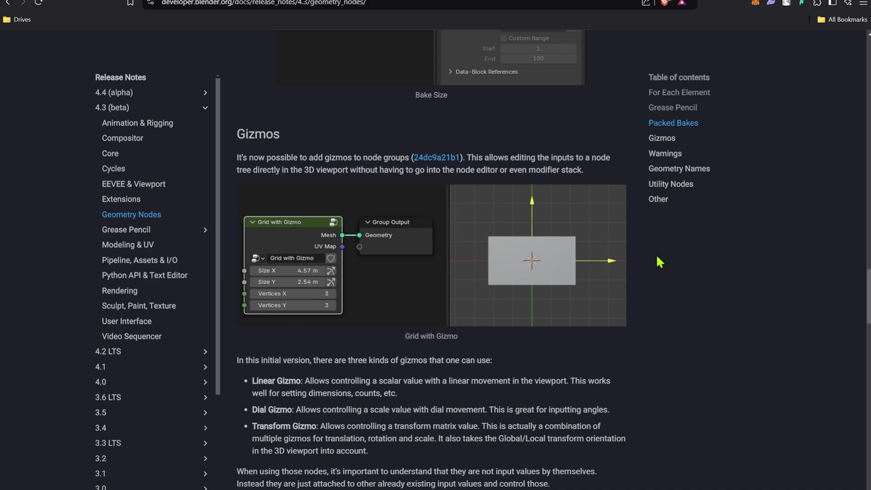
pyautogui.scroll(-4, 681, 186)
pyautogui.scroll(-3, 472, 256)
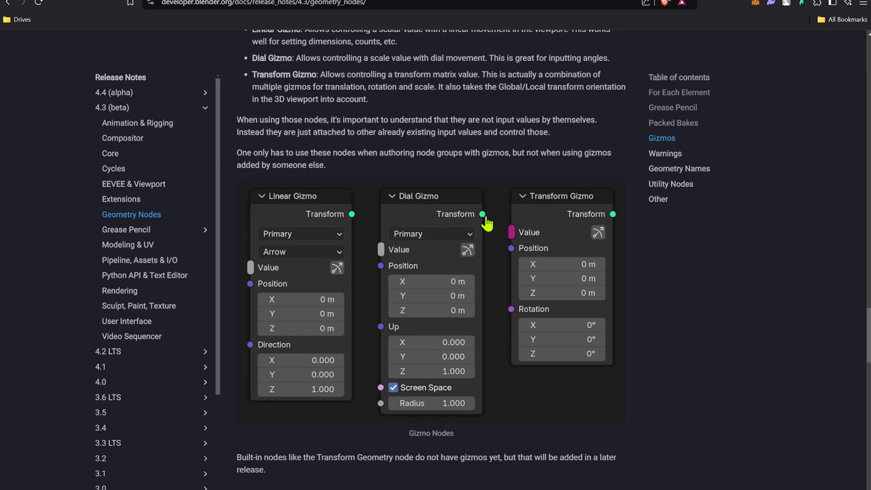
# Examine the test file size comparison under File Size Improvements in the Grease Pencil release notes
pyautogui.moveTo(869, 335); pyautogui.dragTo(869, 380)
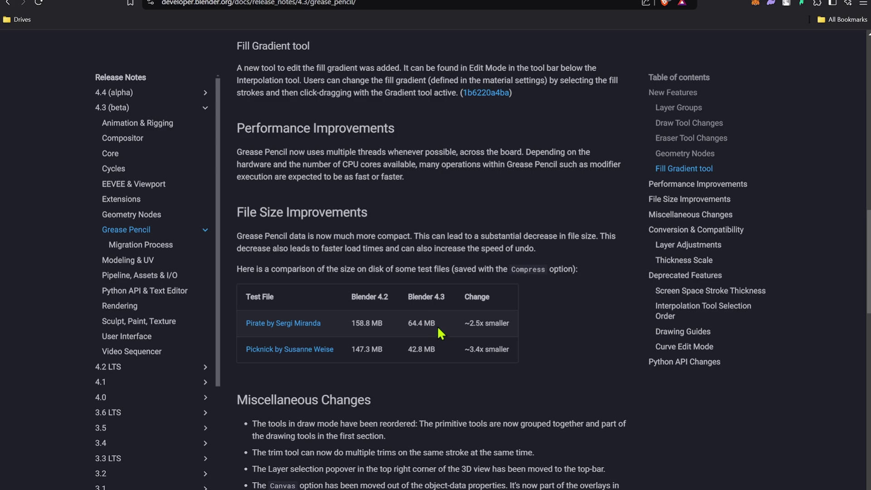
pyautogui.click(460, 325)
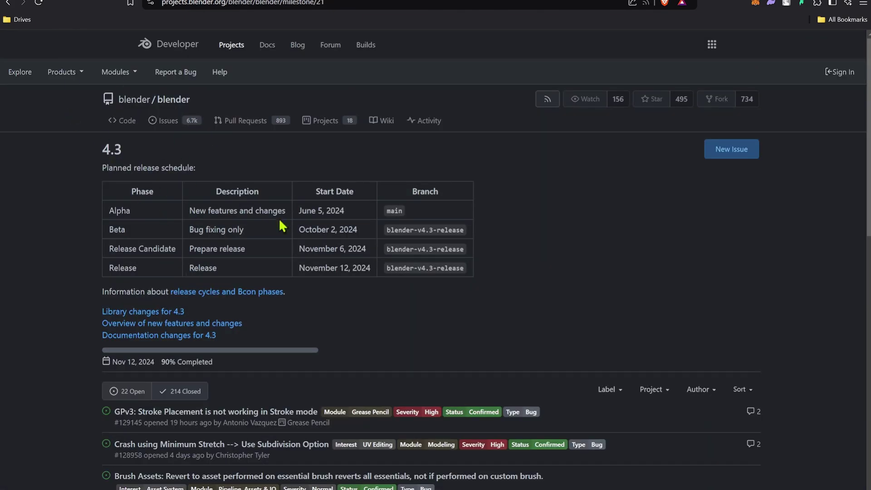
# Highlight the release date in the Blender 4.3 milestone schedule and look through the milestone's issue list
pyautogui.moveTo(310, 268); pyautogui.dragTo(372, 273)
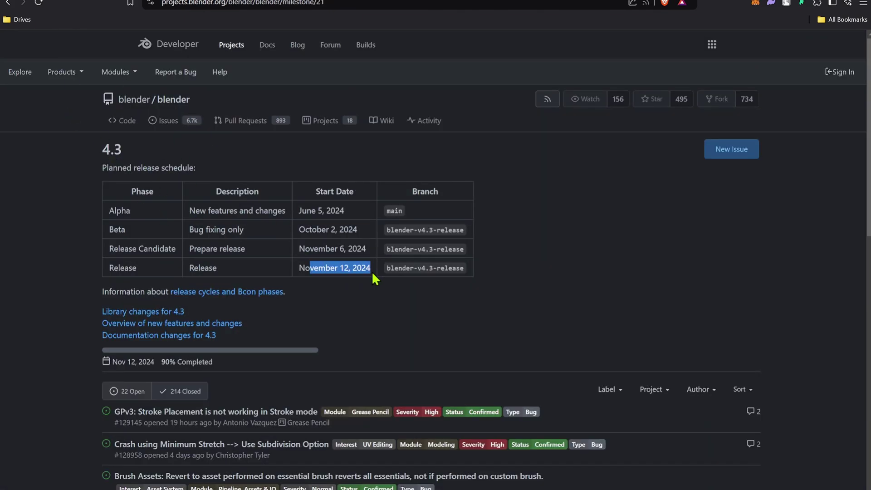
pyautogui.click(371, 273)
pyautogui.scroll(-9, 273, 289)
pyautogui.scroll(-4, 278, 293)
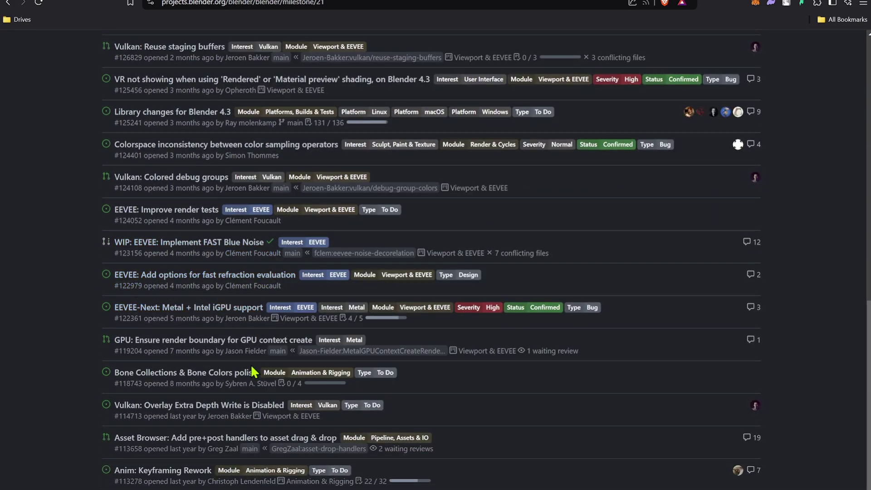
pyautogui.scroll(5, 537, 435)
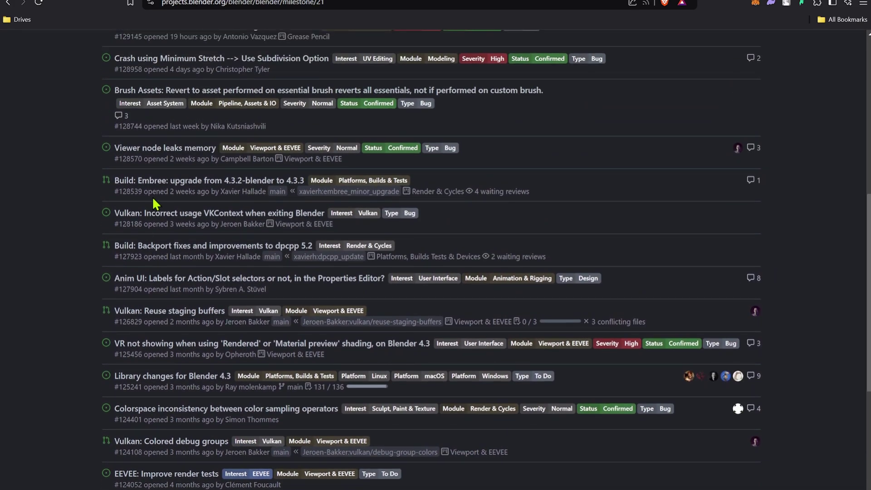
pyautogui.scroll(6, 317, 272)
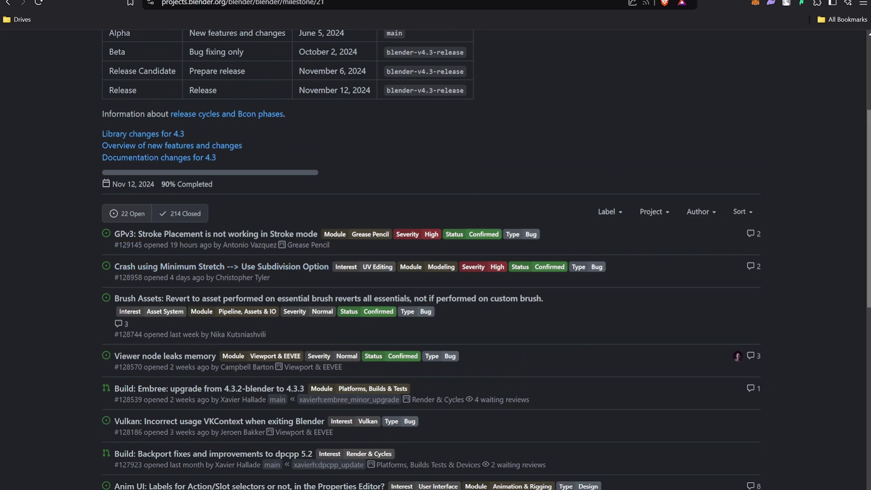
pyautogui.scroll(2, 275, 343)
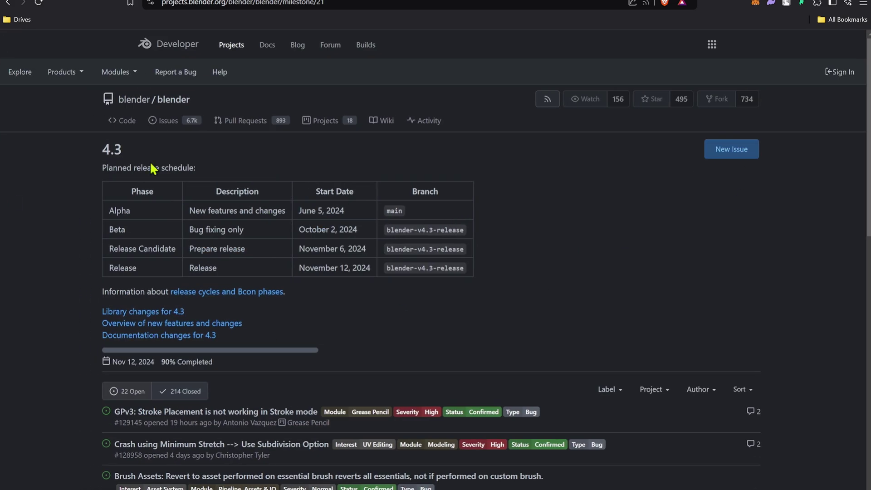
# Open the Blender 4.4 milestone and view its planned release schedule
pyautogui.click(8, 2)
pyautogui.click(202, 258)
pyautogui.scroll(-4, 348, 217)
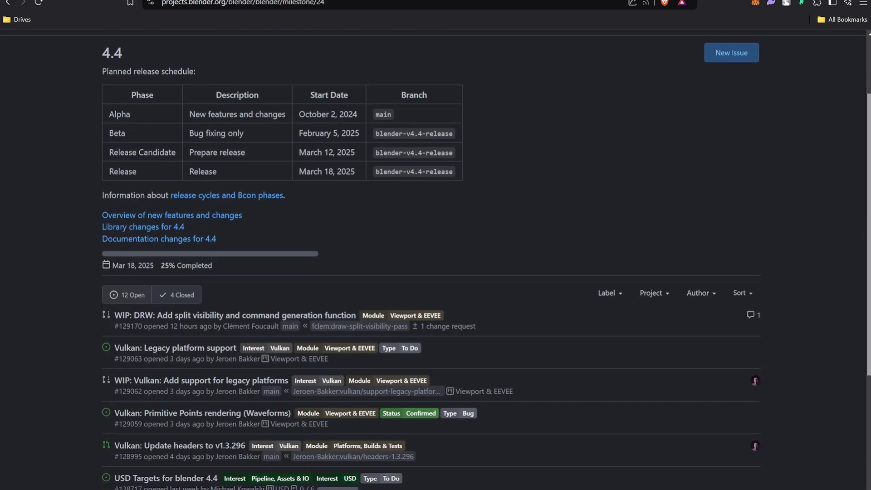
# Look through the "WIP: DRW: Add split visibility and command generation function" pull request and return to the 4.4 milestone's issue list
pyautogui.click(349, 217)
pyautogui.scroll(-10, 348, 217)
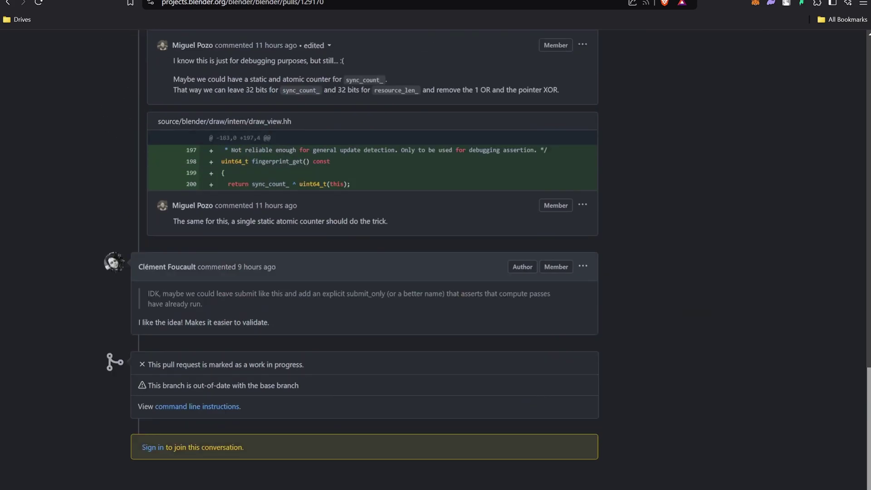
pyautogui.hotkey('alt', 'Left')
pyautogui.scroll(-3, 150, 205)
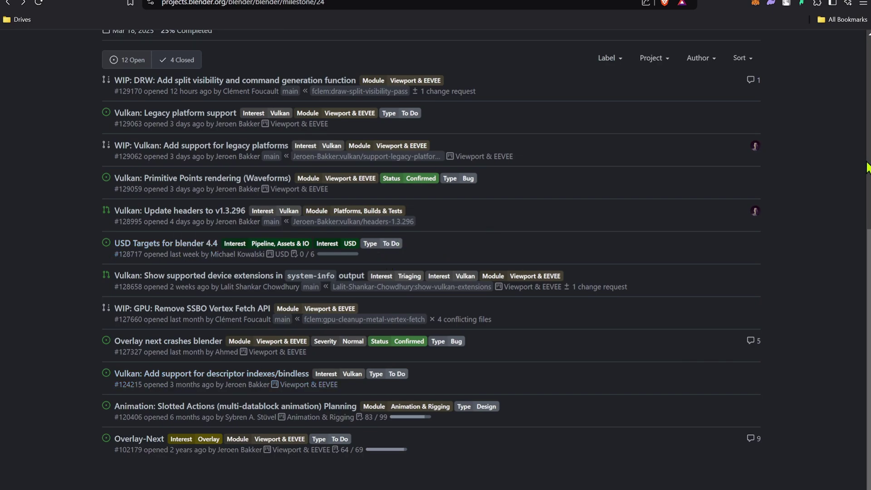
# Look through the "Library changes for Blender 4.4" to-do list and go back to the Blender Projects portal
pyautogui.scroll(5, 867, 168)
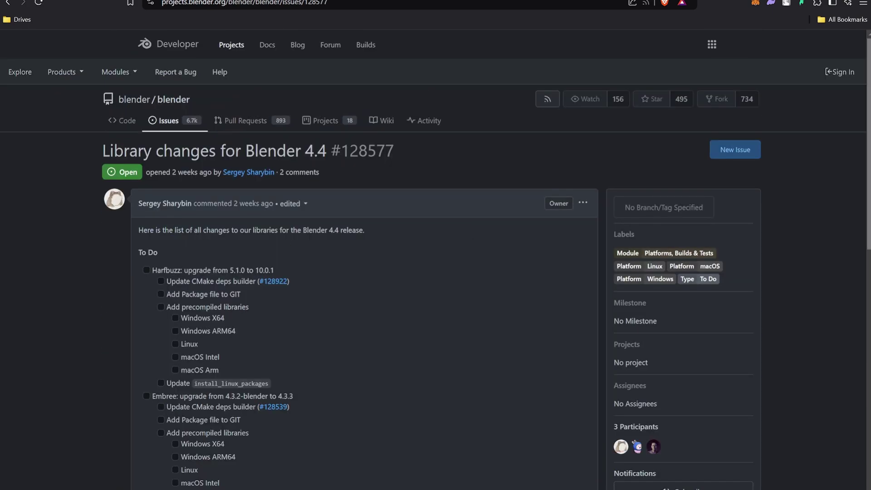
pyautogui.scroll(-10, 176, 365)
pyautogui.scroll(6, 176, 365)
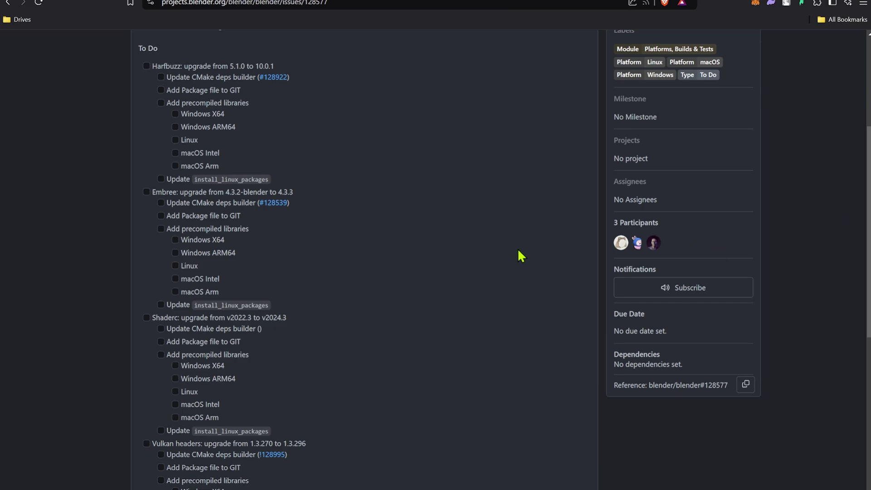
pyautogui.hotkey('alt', 'Left')
pyautogui.hotkey('alt', 'Left')
# View the Brush Assets project board and return to the list of ongoing projects
pyautogui.scroll(8, 189, 254)
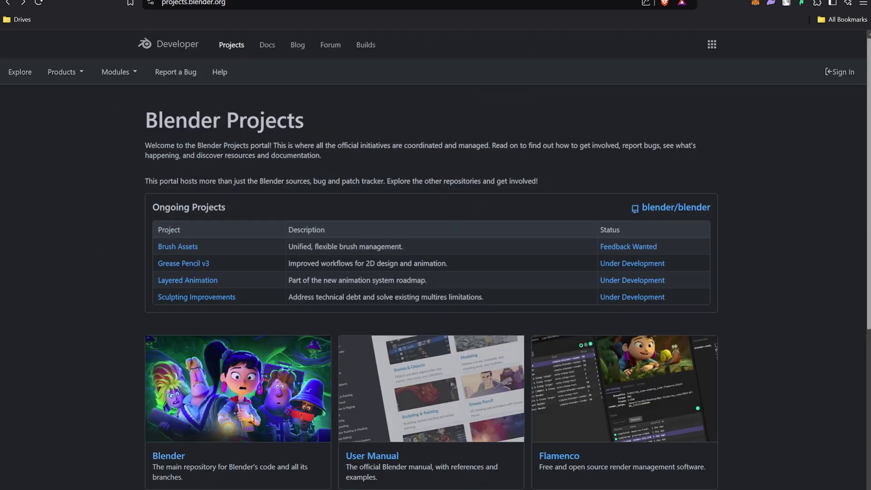
pyautogui.click(190, 249)
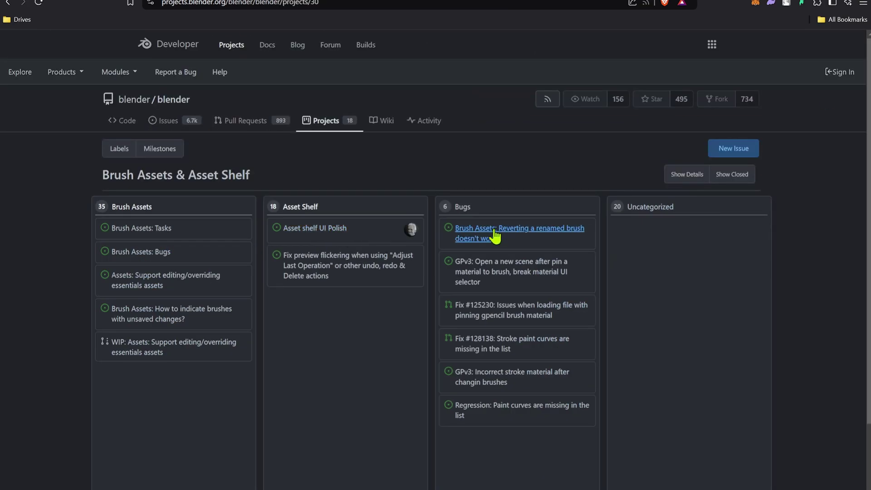
pyautogui.hotkey('alt', 'Left')
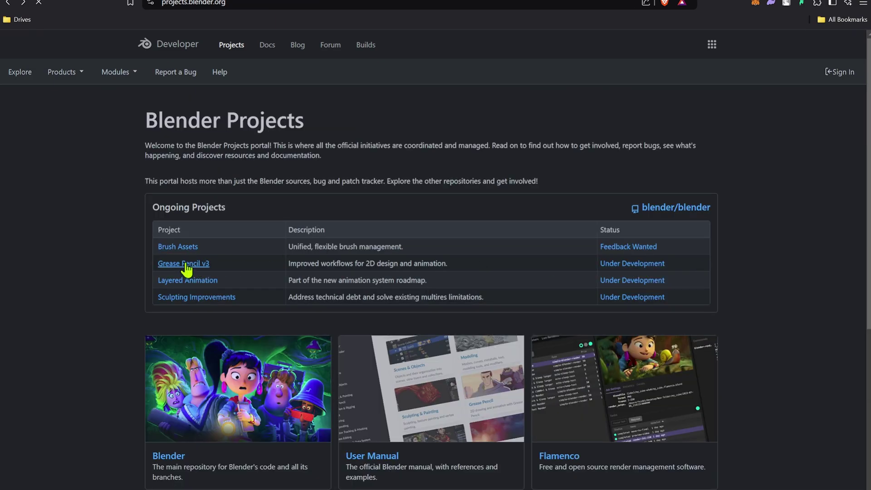
# View the Grease Pencil v3 project board and return to the list of ongoing projects
pyautogui.scroll(-1, 590, 363)
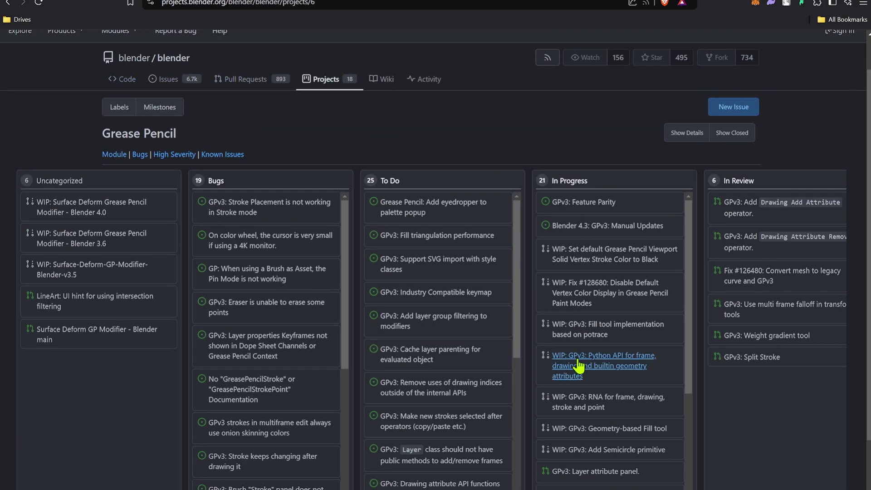
pyautogui.scroll(1, 142, 85)
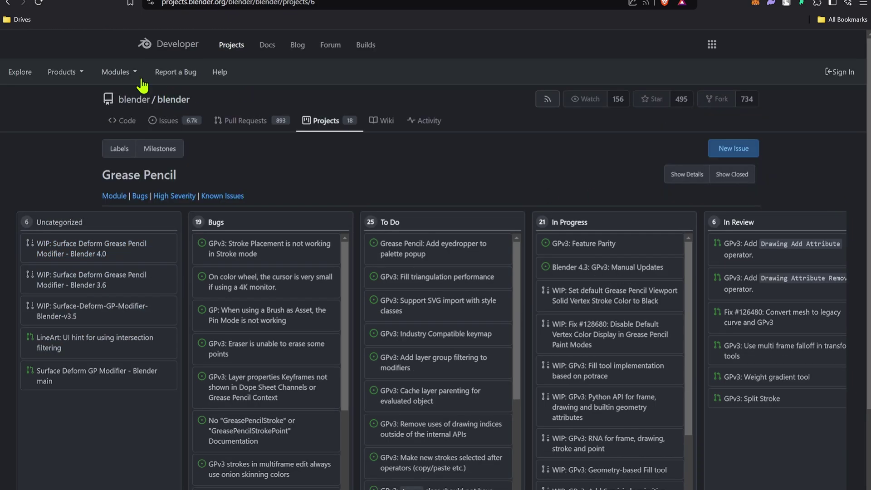
pyautogui.hotkey('alt', 'Left')
# Open the Layered Animation project page and look through its goals and design sections
pyautogui.click(185, 286)
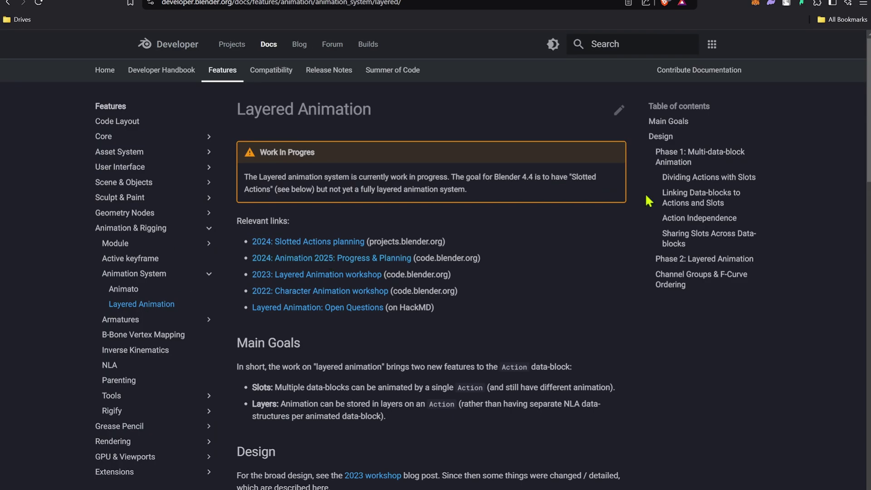
pyautogui.moveTo(869, 140); pyautogui.dragTo(846, 473)
pyautogui.scroll(15, 341, 282)
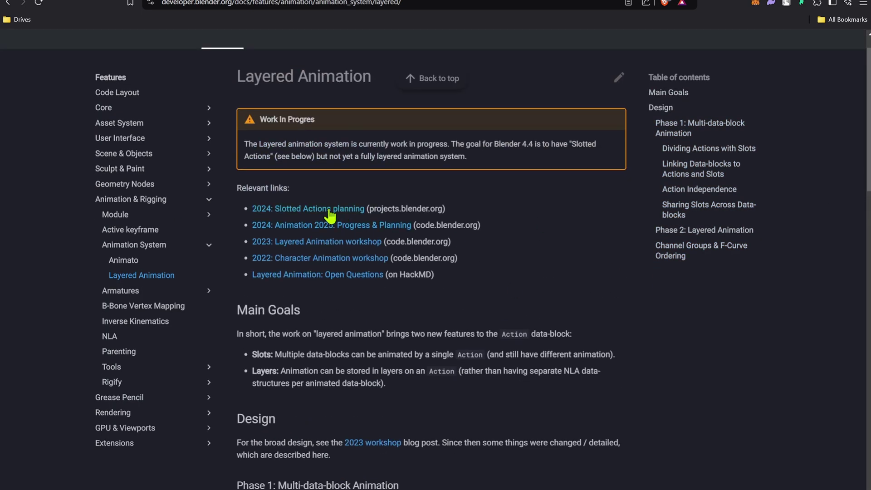
# Open the "2024: Slotted Actions planning" link and view its task checklist
pyautogui.click(330, 210)
pyautogui.scroll(-8, 350, 216)
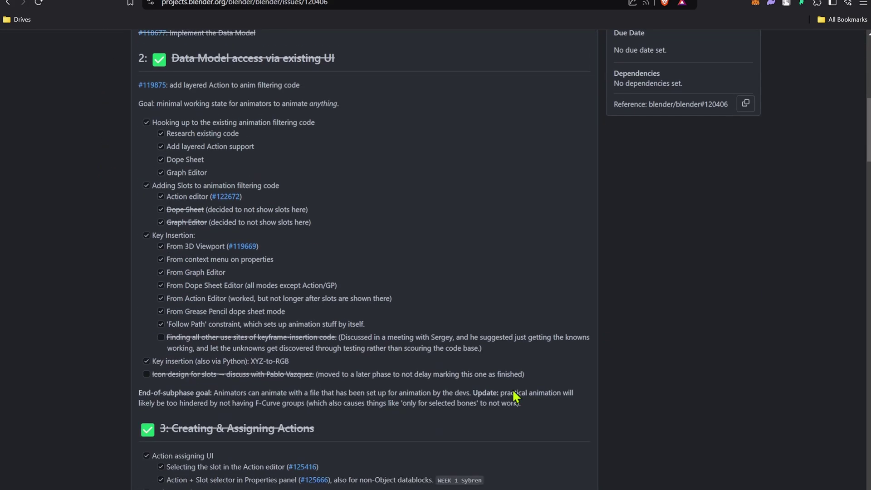